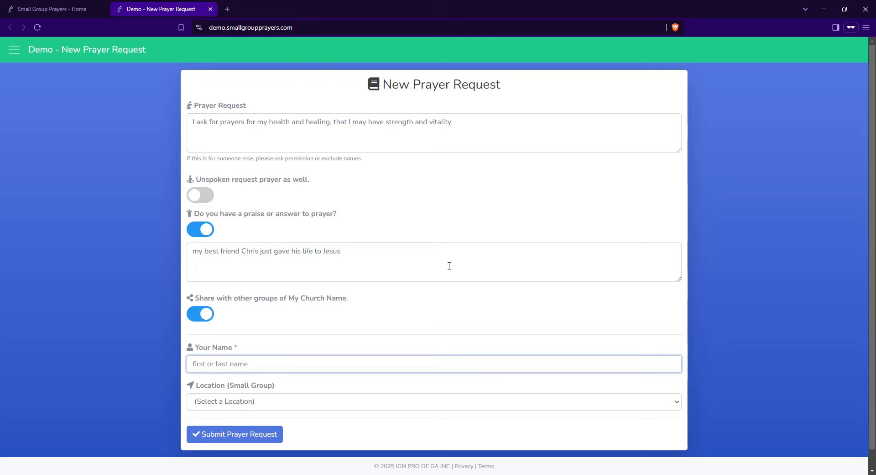
# Enter the requester's name and submit the prayer request for Small Group Chris
pyautogui.scroll(-1, 205, 387)
pyautogui.click(205, 387)
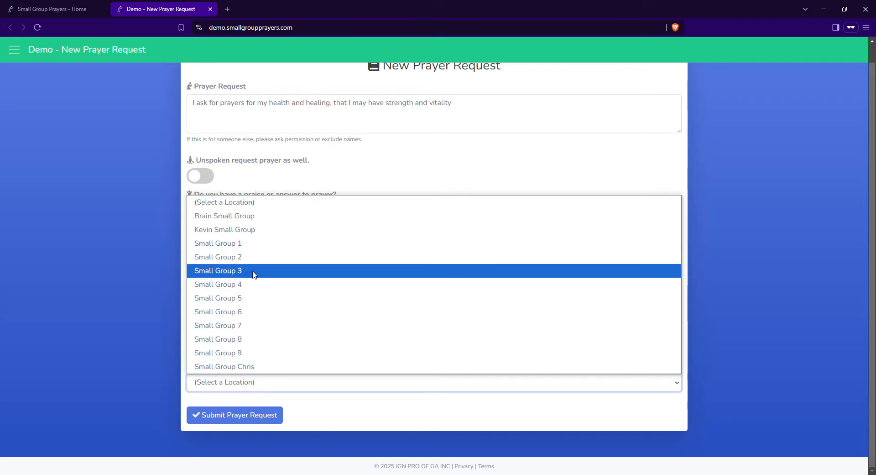
pyautogui.click(265, 215)
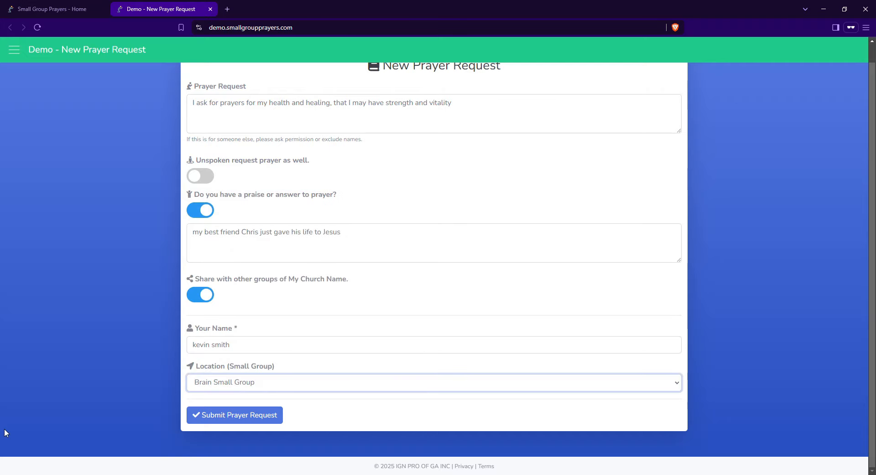
pyautogui.click(210, 382)
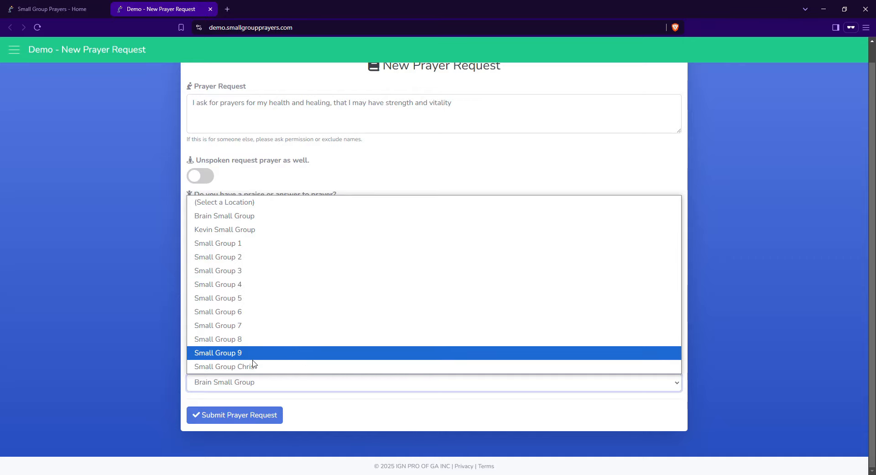
pyautogui.click(268, 365)
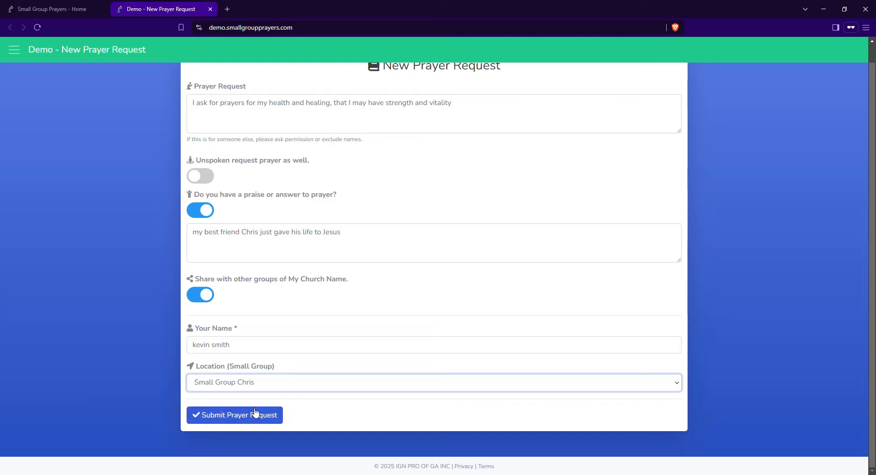
pyautogui.click(223, 418)
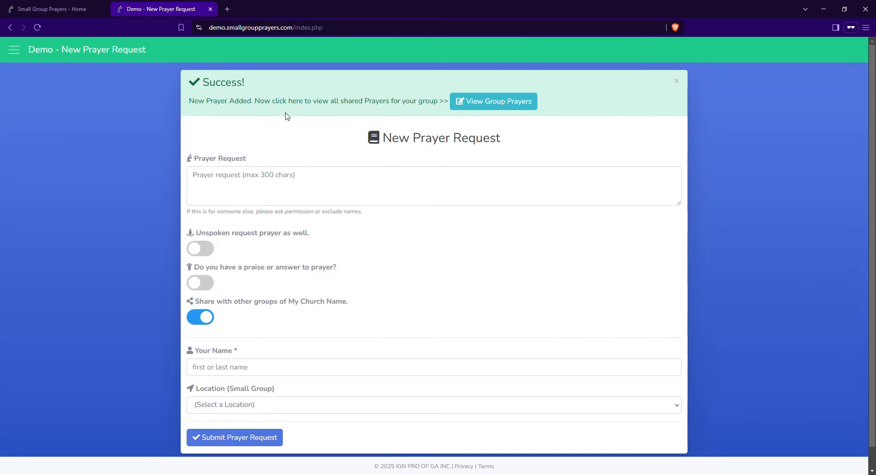
# Review the group's shared prayer list, then return to a blank New Prayer Request form
pyautogui.click(511, 107)
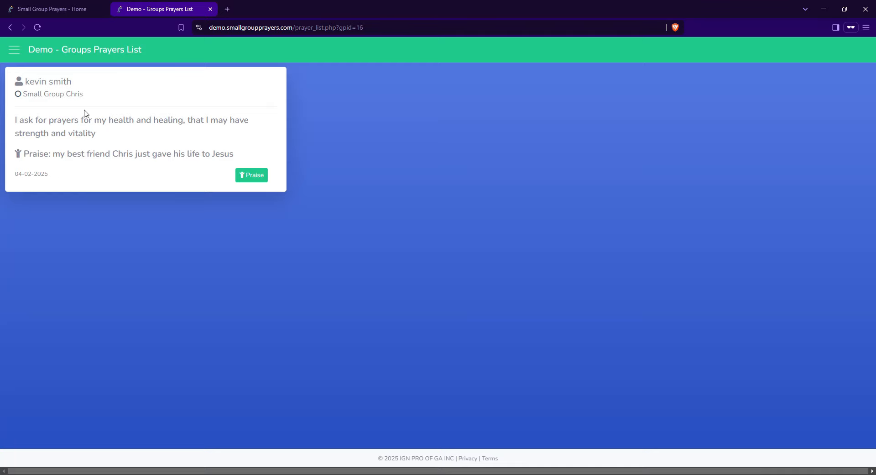
pyautogui.click(15, 50)
pyautogui.click(69, 71)
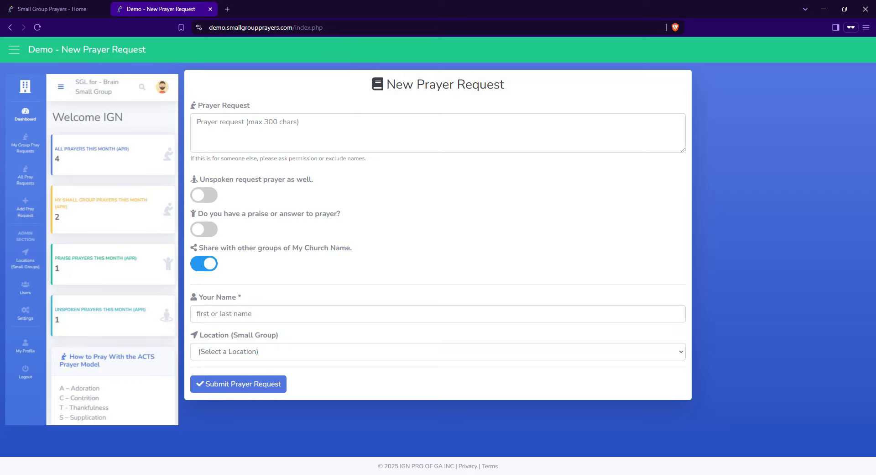
# Submit an unspoken 'prayer 2' request under another name for Small Group Chris, then view the group's list
pyautogui.click(290, 136)
pyautogui.write('p')
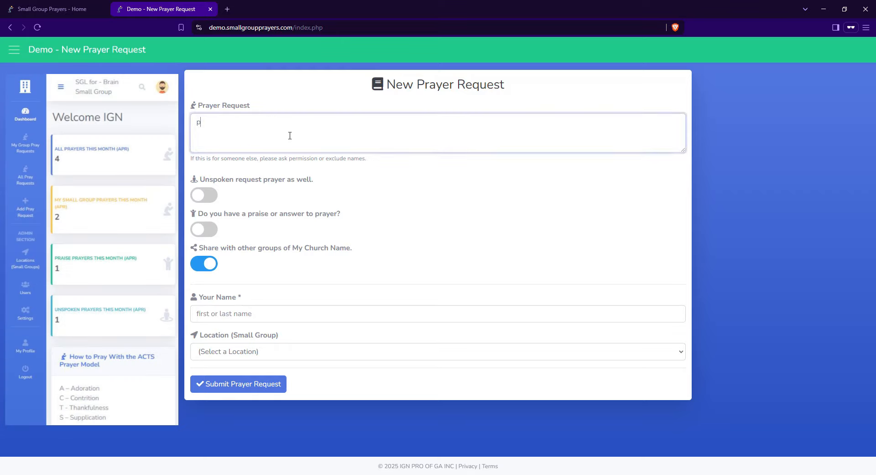
pyautogui.write('rayer 2')
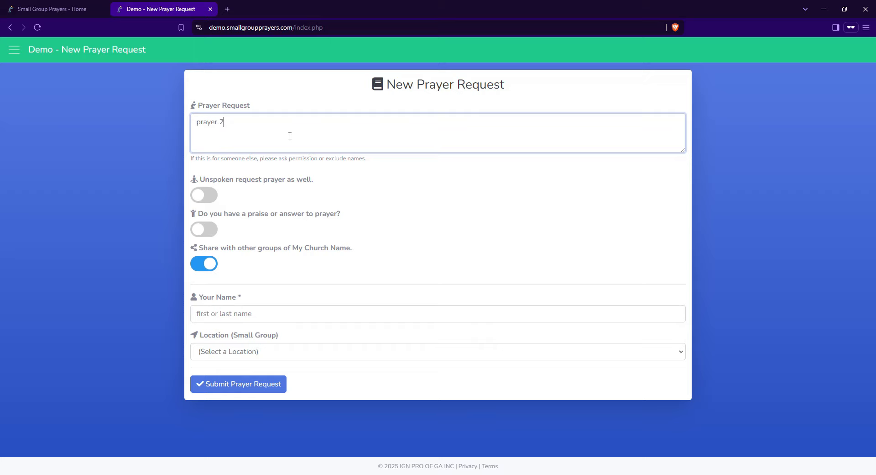
pyautogui.click(214, 195)
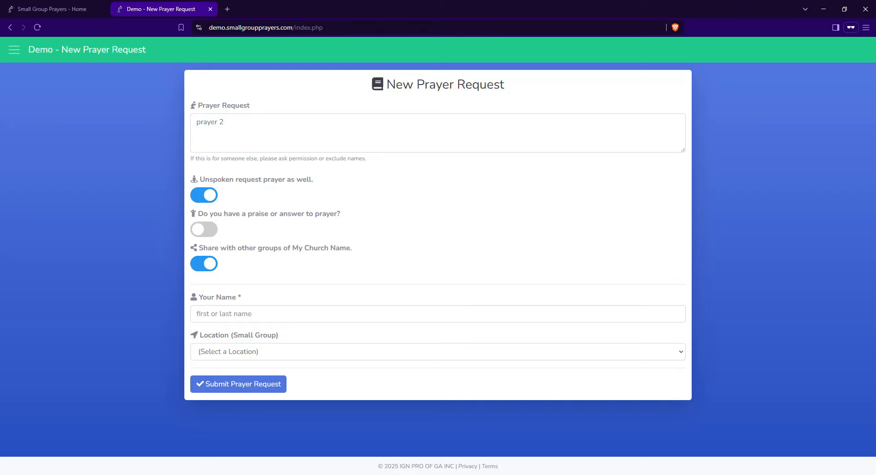
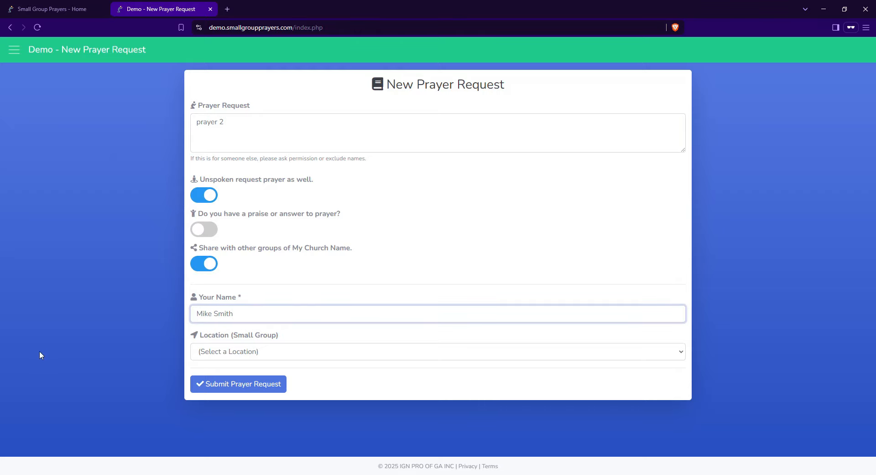
pyautogui.click(234, 353)
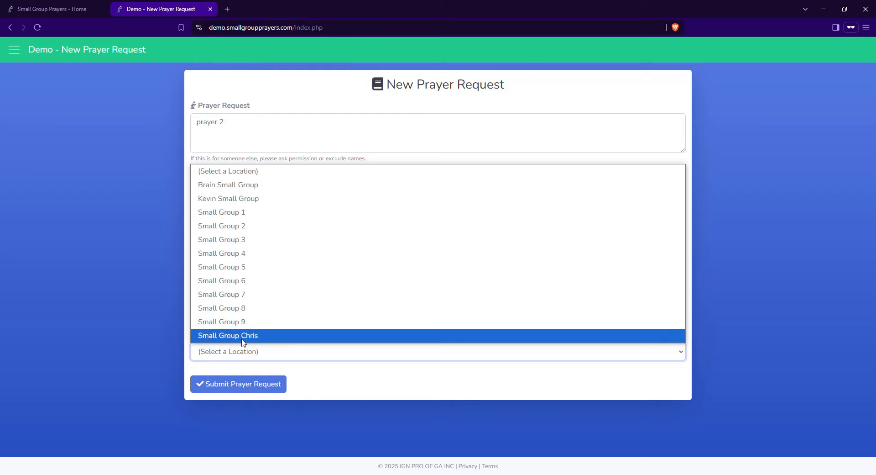
pyautogui.click(243, 340)
pyautogui.click(255, 385)
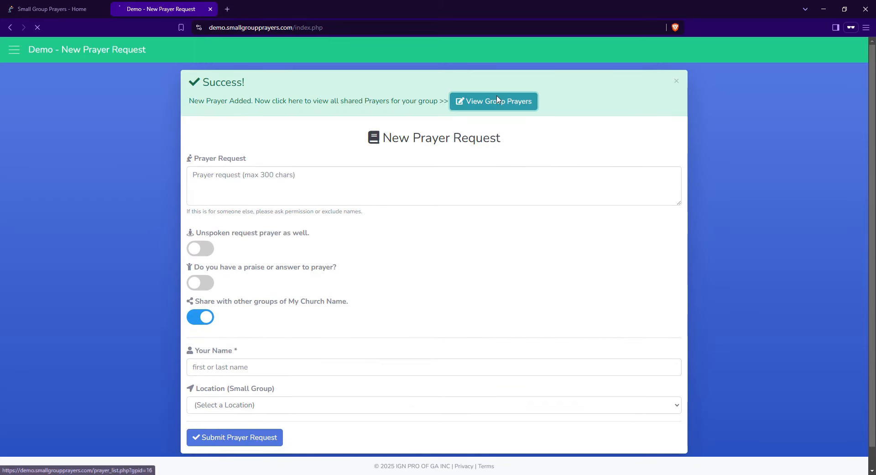
pyautogui.click(498, 99)
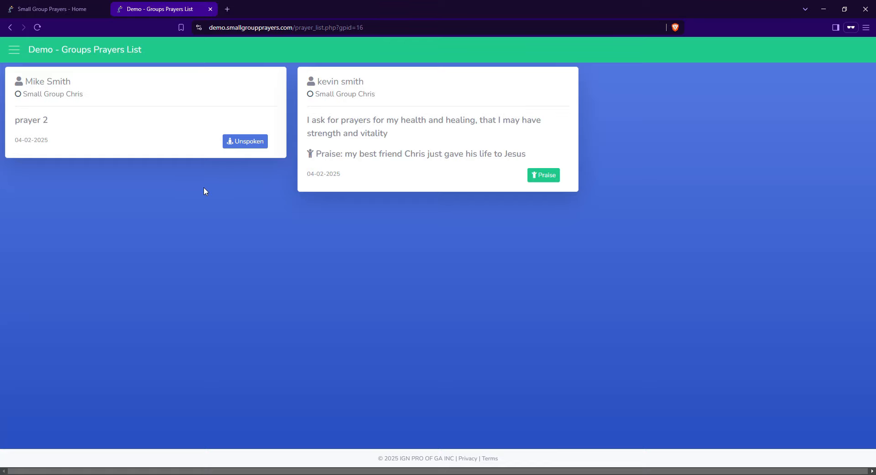
pyautogui.click(14, 51)
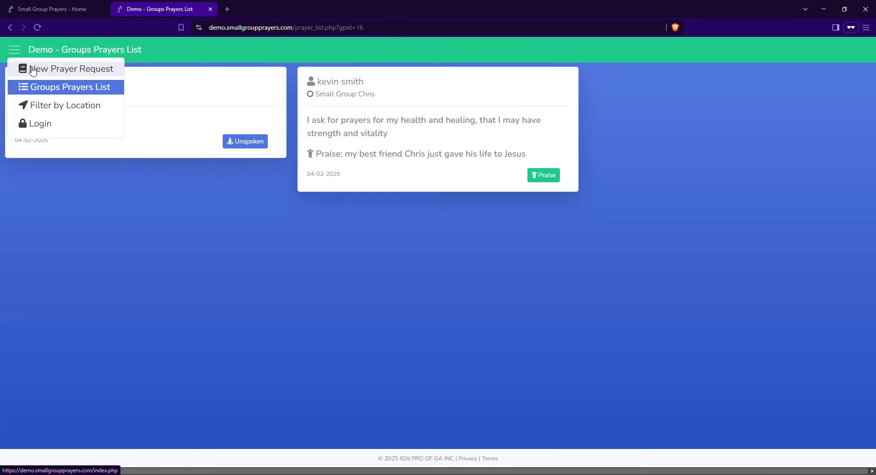
# Submit an unshared 'demo 3' request for Brain Small Group and view its empty prayer list
pyautogui.click(32, 71)
pyautogui.click(256, 131)
pyautogui.write('demo 3')
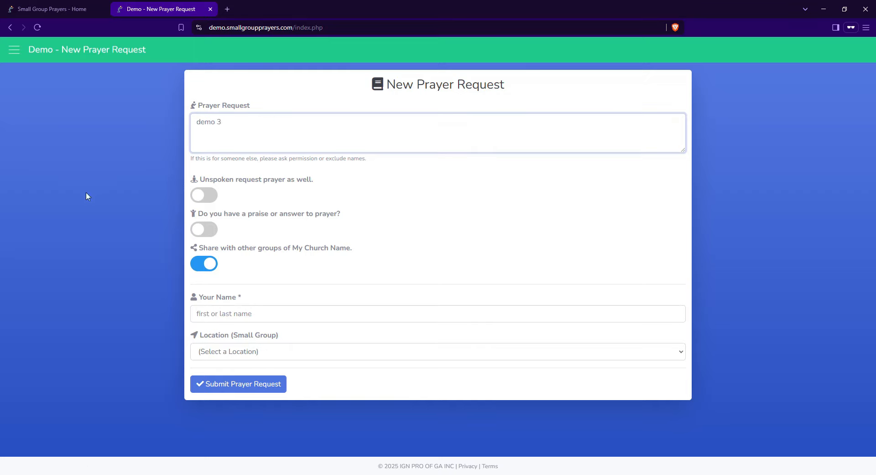
pyautogui.click(203, 263)
pyautogui.click(242, 351)
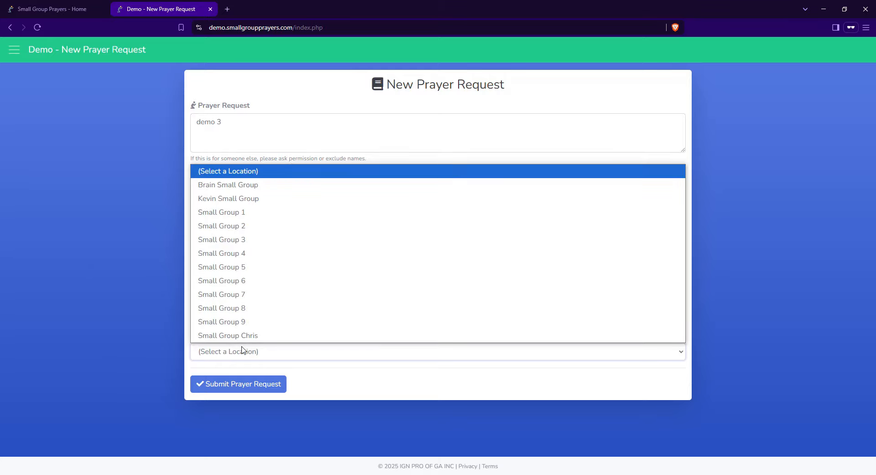
pyautogui.press('Down')
pyautogui.press('Return')
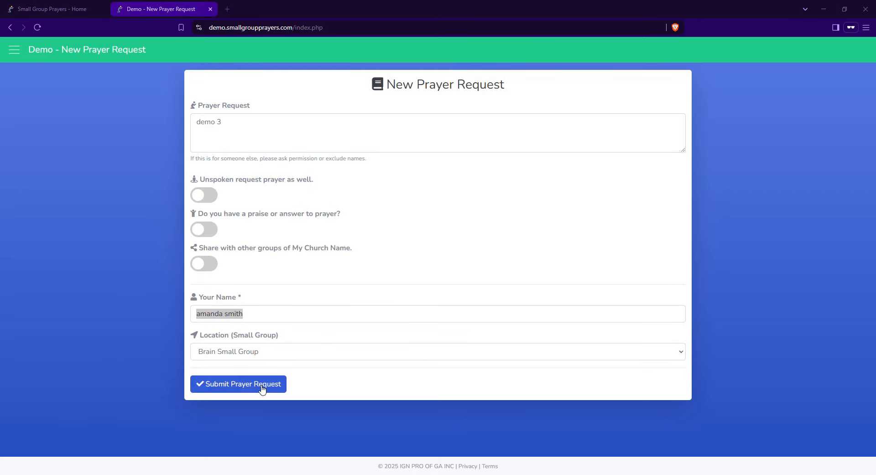
pyautogui.click(264, 387)
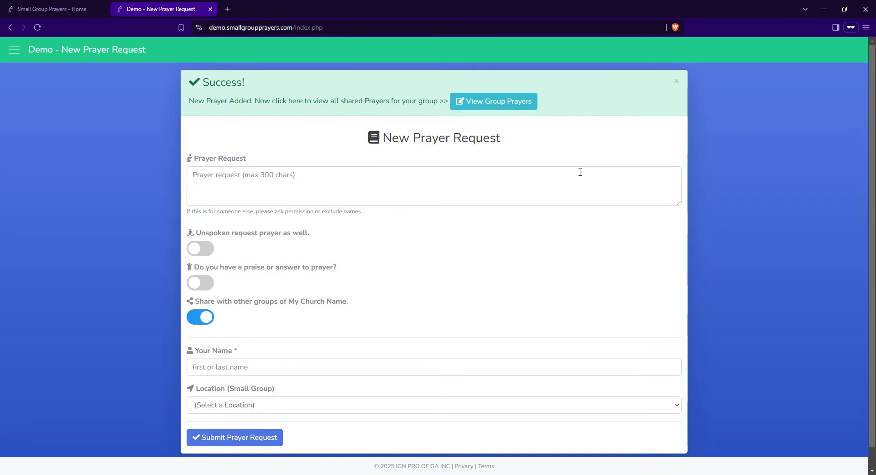
pyautogui.click(515, 105)
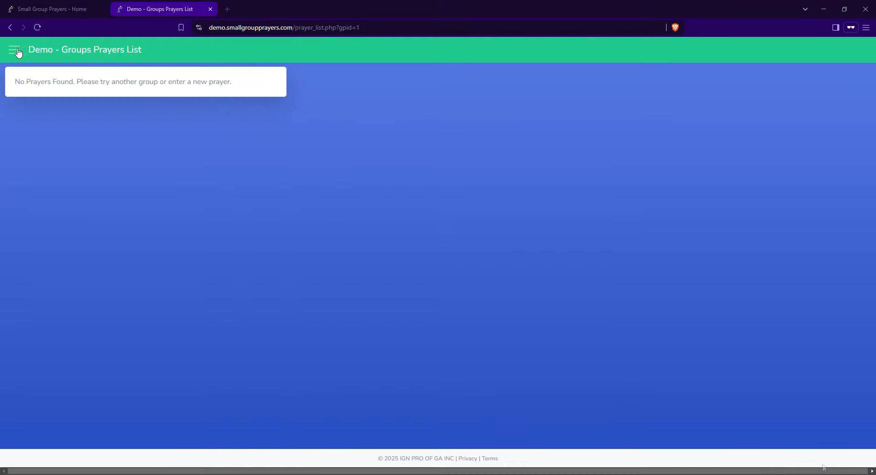
pyautogui.click(14, 49)
# Submit a shared 'demo4' request for Brain Small Group and see it listed
pyautogui.click(35, 69)
pyautogui.click(339, 136)
pyautogui.write('demo4')
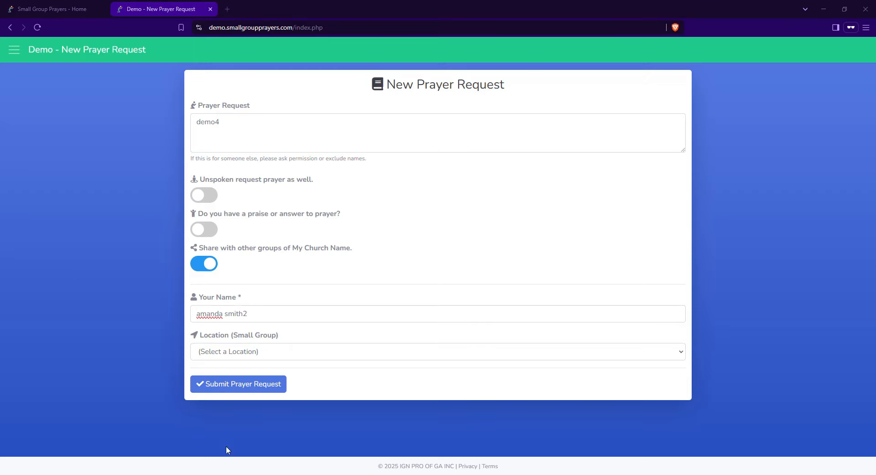
pyautogui.click(225, 355)
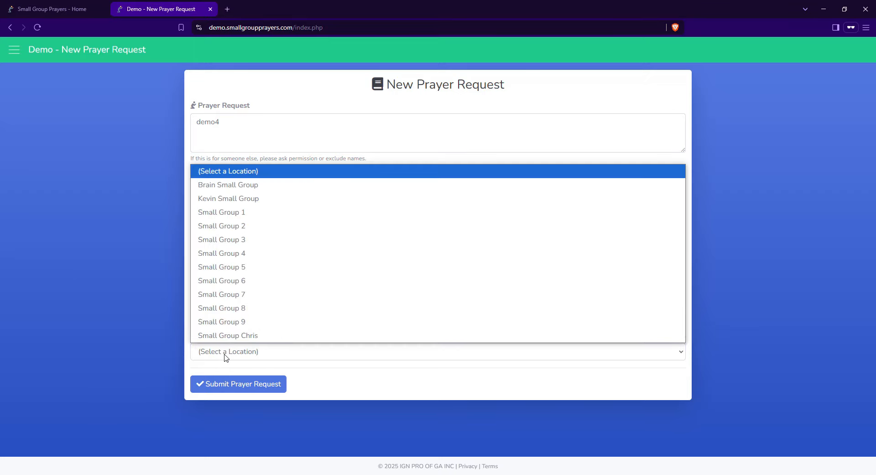
pyautogui.click(228, 190)
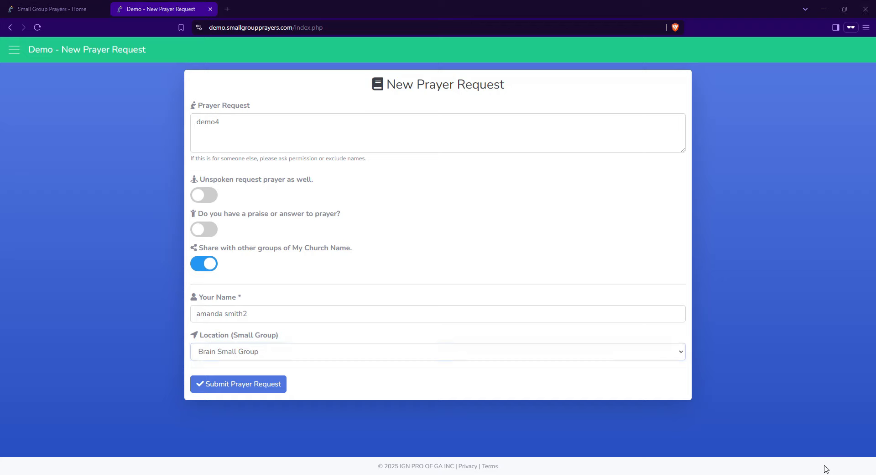
pyautogui.click(221, 388)
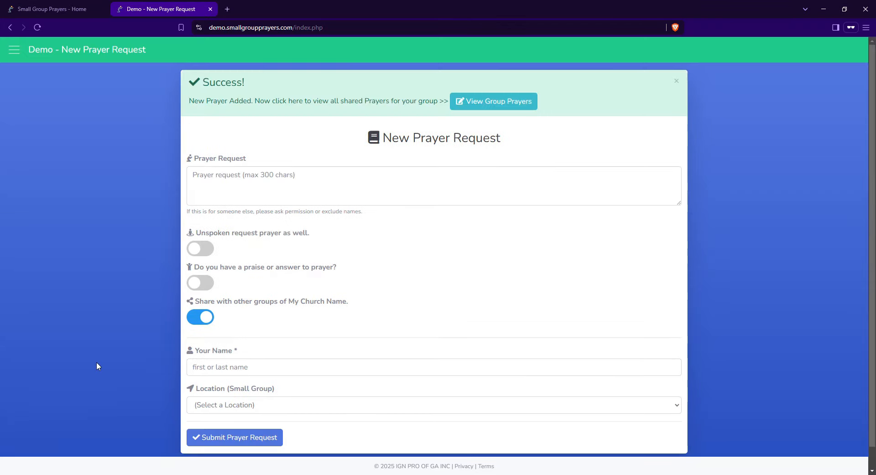
pyautogui.click(500, 109)
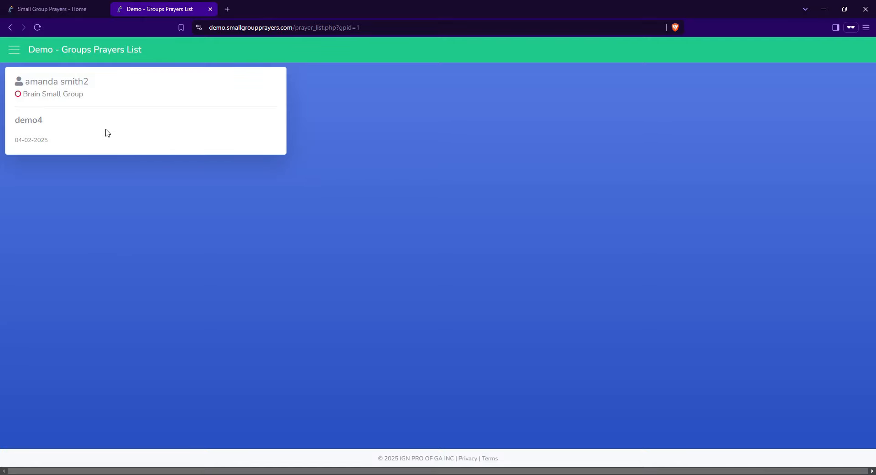
pyautogui.click(13, 51)
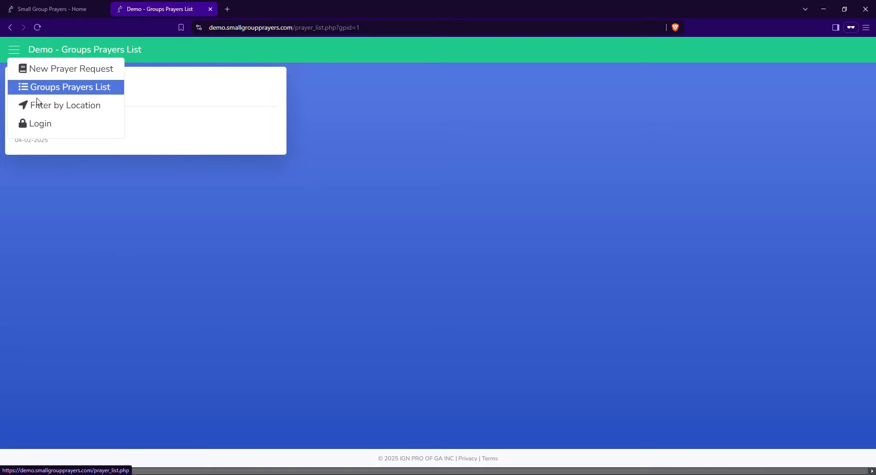
# Filter the prayer list to Small Group Chris
pyautogui.click(66, 106)
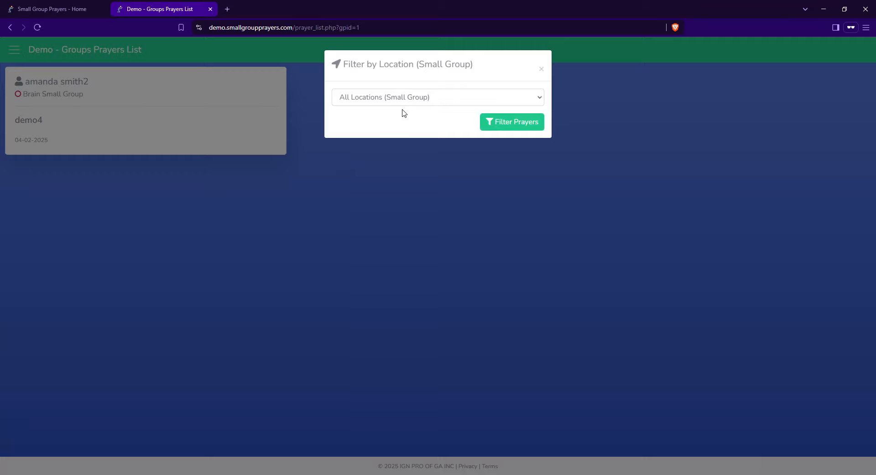
pyautogui.click(356, 96)
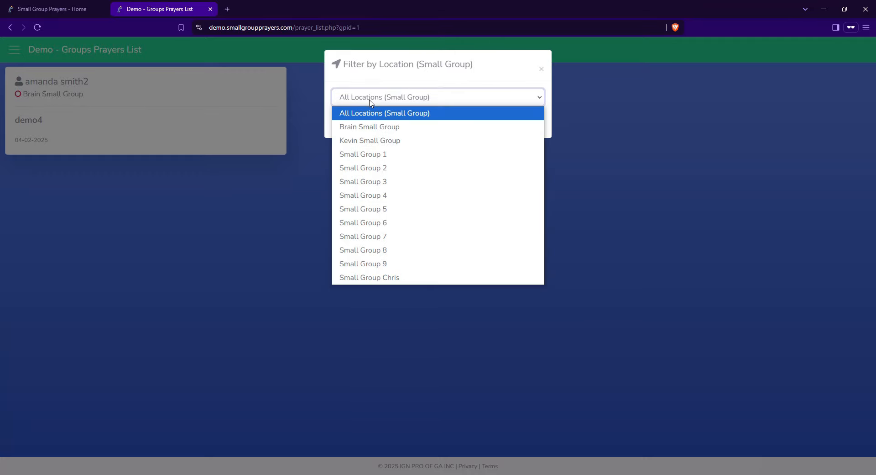
pyautogui.click(395, 277)
pyautogui.click(495, 122)
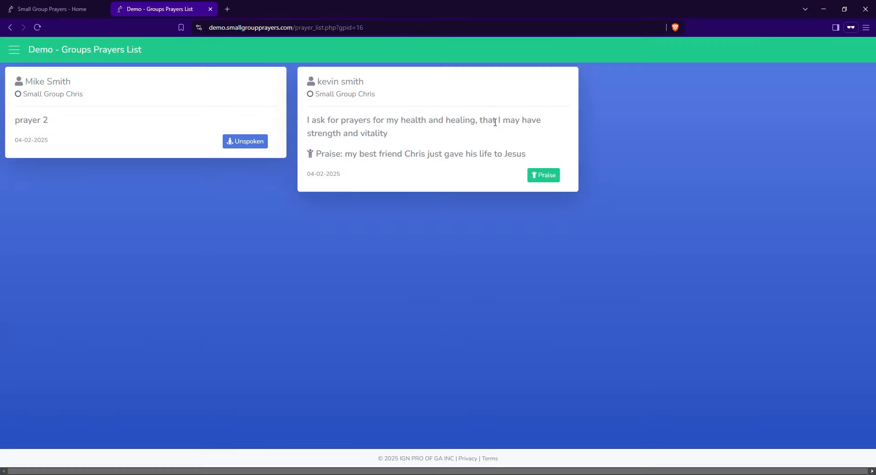
# Filter the prayer list to Brain Small Group
pyautogui.click(14, 50)
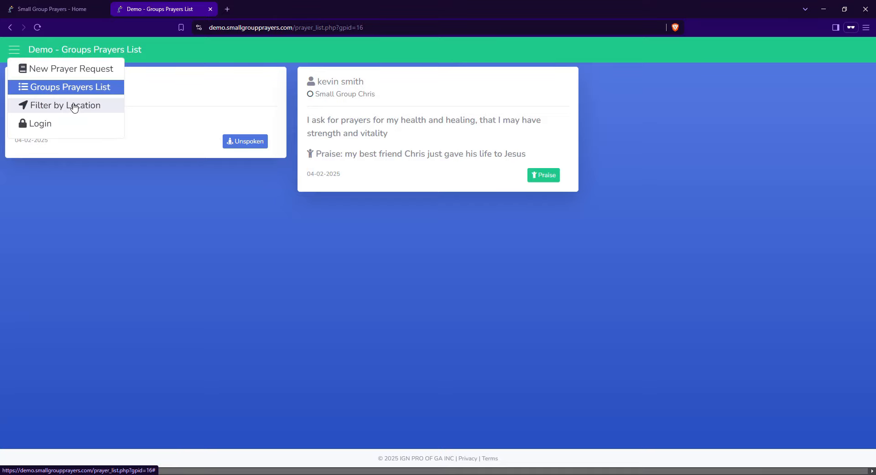
pyautogui.click(69, 106)
pyautogui.click(401, 94)
pyautogui.click(401, 125)
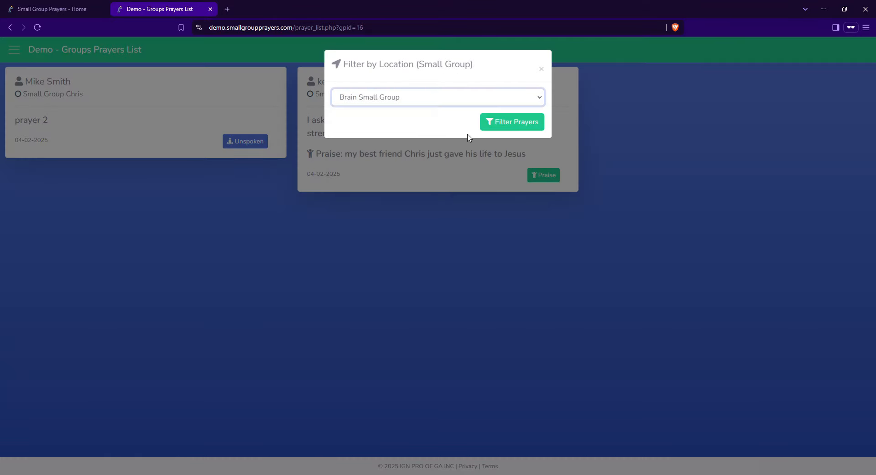
pyautogui.click(502, 128)
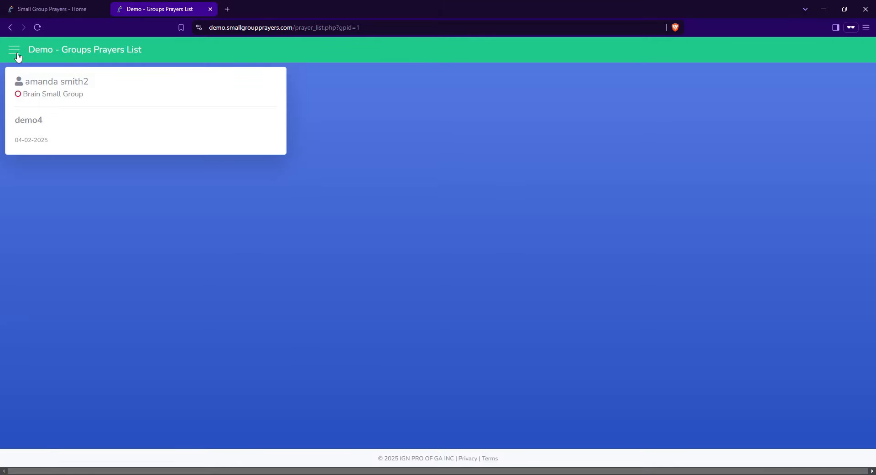
# Show prayers from All Locations, then return to the New Prayer Request form
pyautogui.click(14, 50)
pyautogui.click(61, 105)
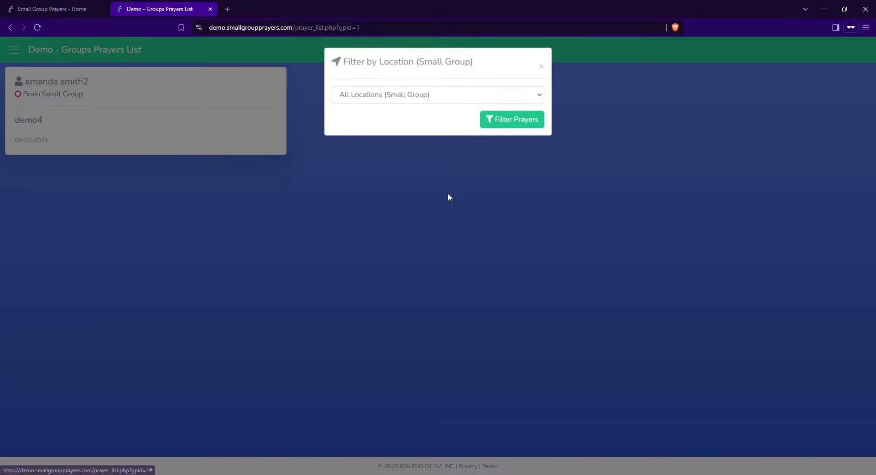
pyautogui.click(407, 95)
pyautogui.click(500, 115)
pyautogui.click(500, 121)
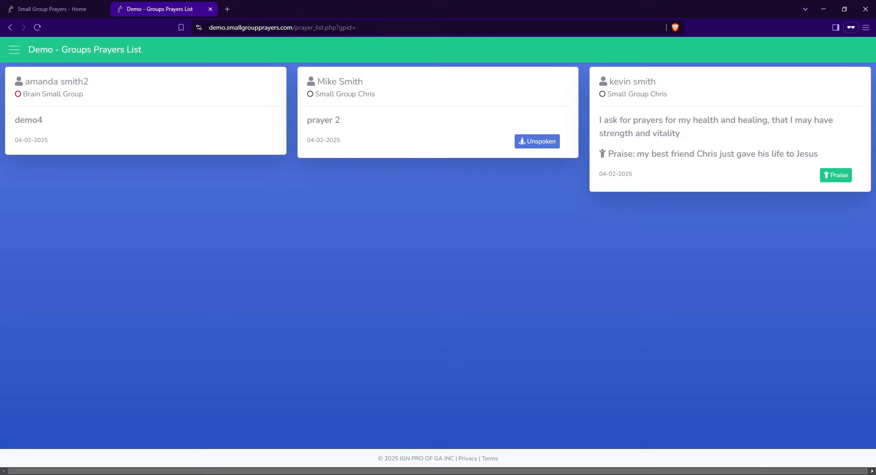
pyautogui.click(15, 49)
pyautogui.click(105, 70)
pyautogui.click(8, 48)
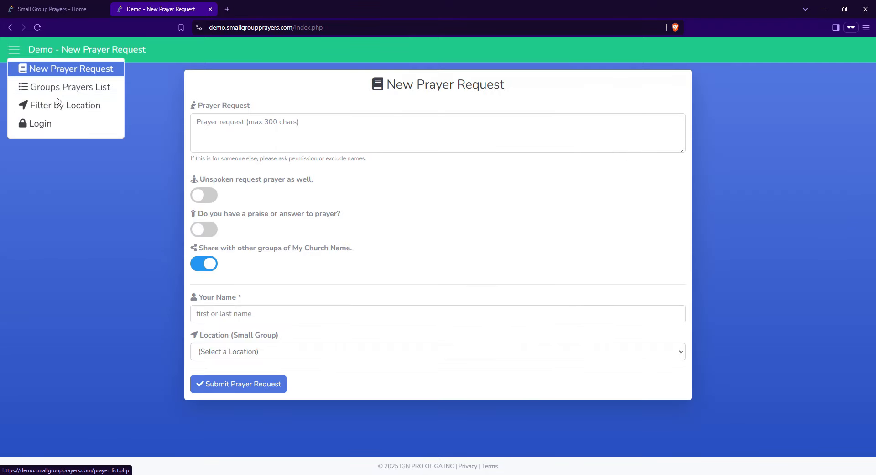
# List group prayers by location once more, then go to the Login page for the admin dashboard
pyautogui.click(60, 105)
pyautogui.click(525, 124)
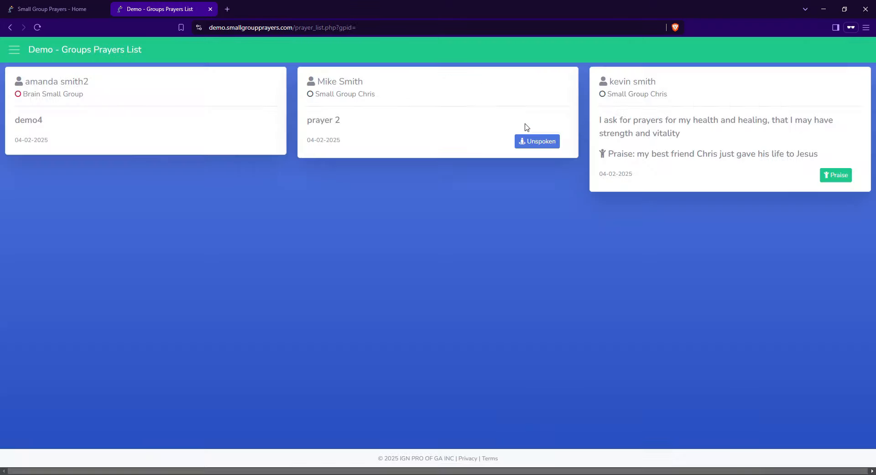
pyautogui.click(14, 49)
pyautogui.click(63, 129)
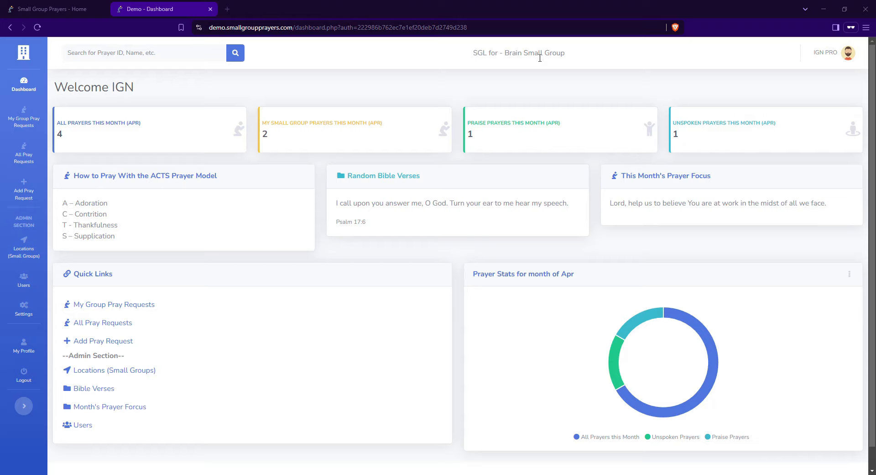
# Show the leader's group prayer requests from 03/28/2025 to 04/02/2025
pyautogui.click(26, 129)
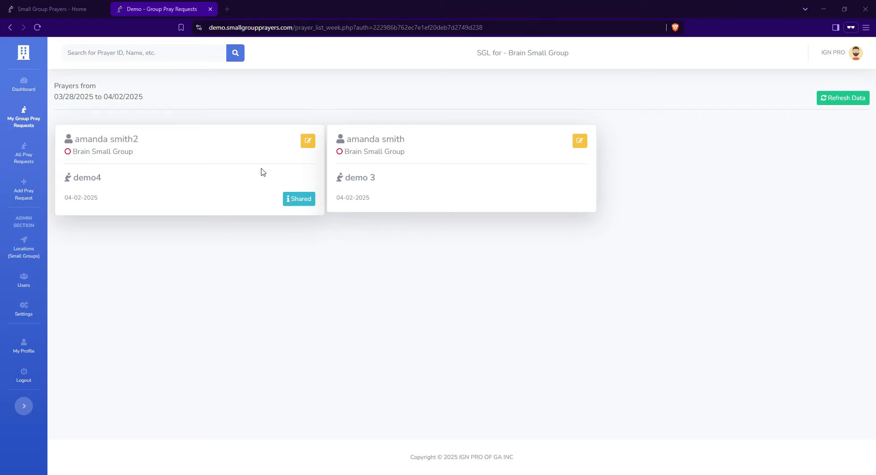
pyautogui.click(308, 141)
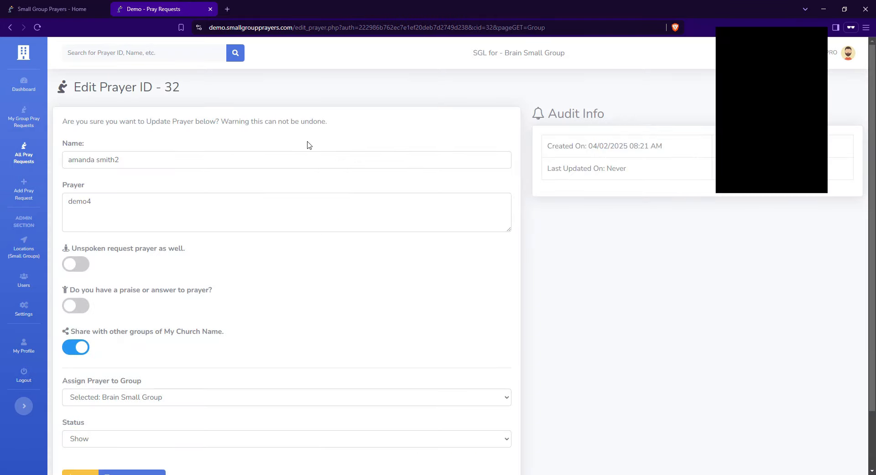
pyautogui.scroll(-2, 230, 299)
pyautogui.click(90, 377)
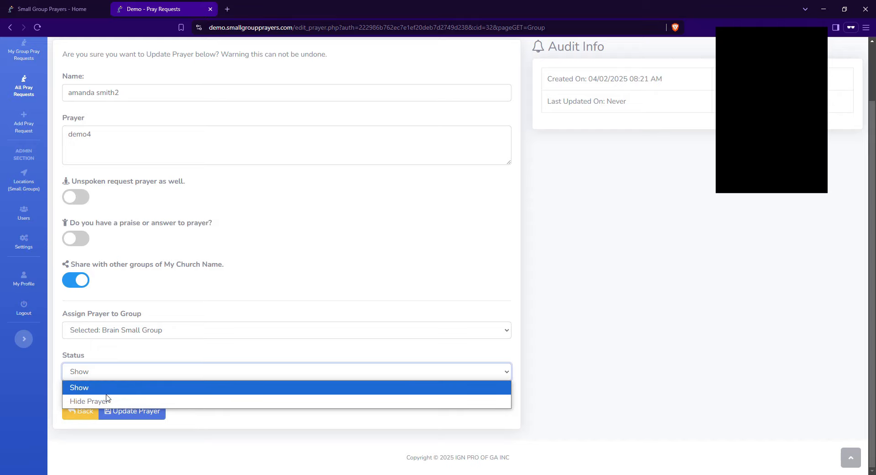
pyautogui.click(540, 405)
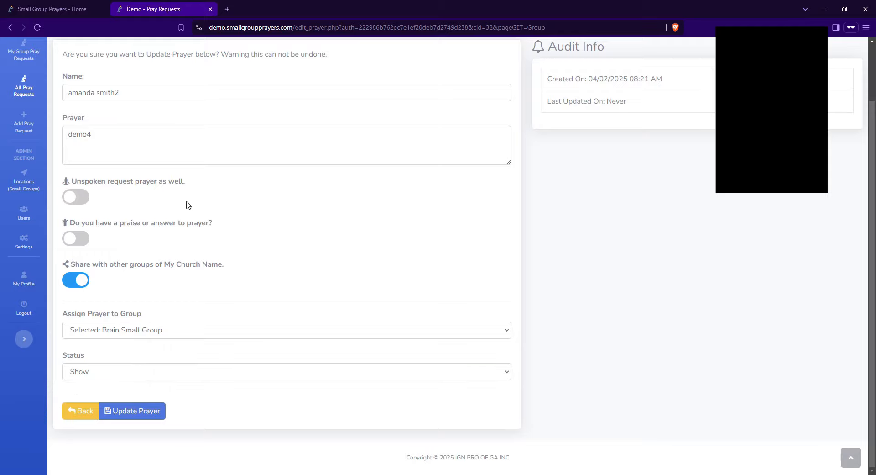
pyautogui.scroll(2, 133, 176)
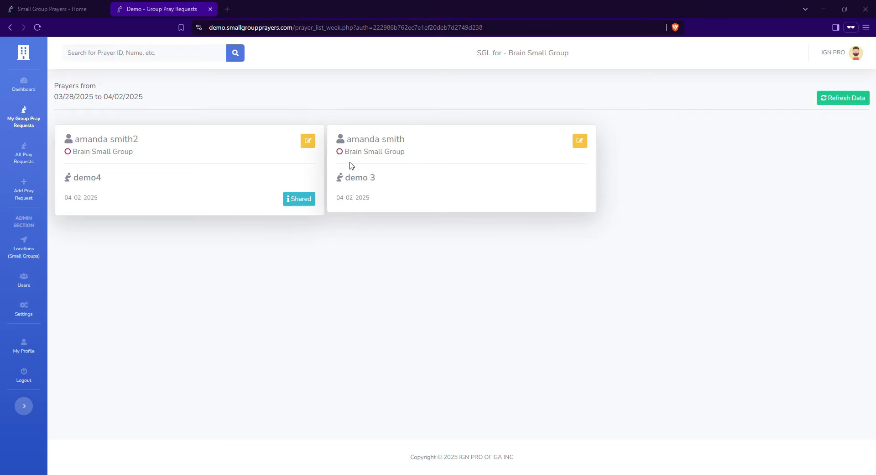
pyautogui.moveTo(53, 98); pyautogui.dragTo(169, 103)
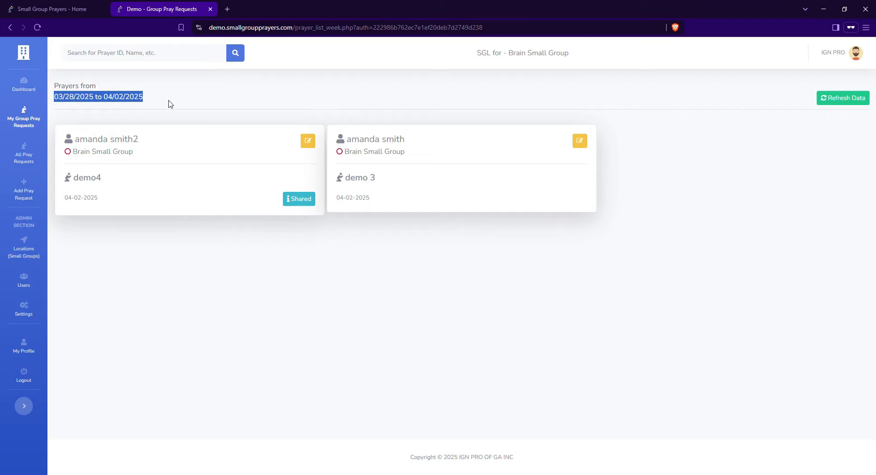
pyautogui.click(169, 104)
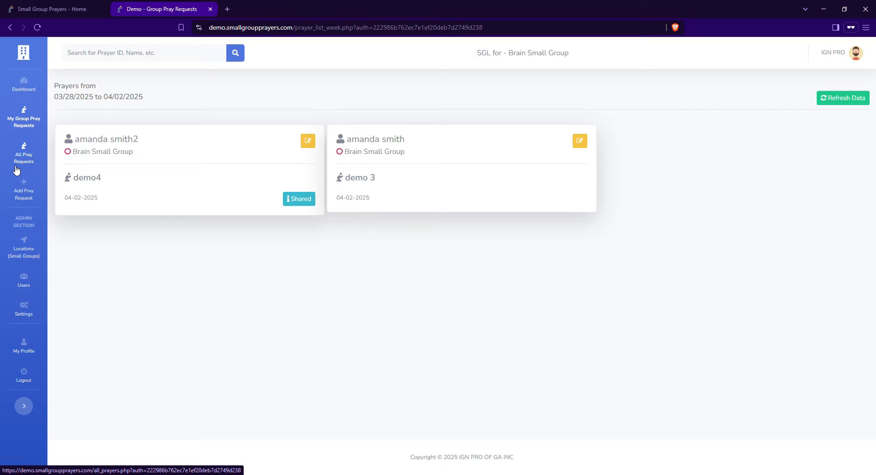
# Open the All Pray Requests table and scroll through every group's prayers
pyautogui.click(30, 162)
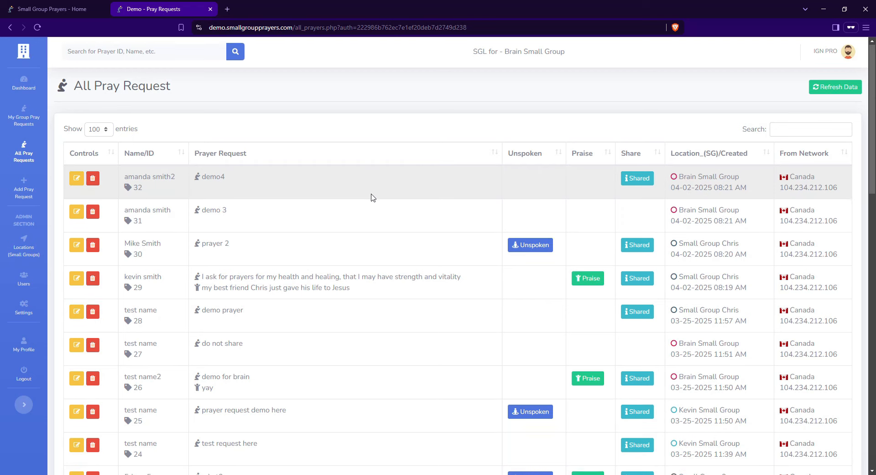
pyautogui.scroll(-5, 372, 196)
pyautogui.scroll(-8, 425, 297)
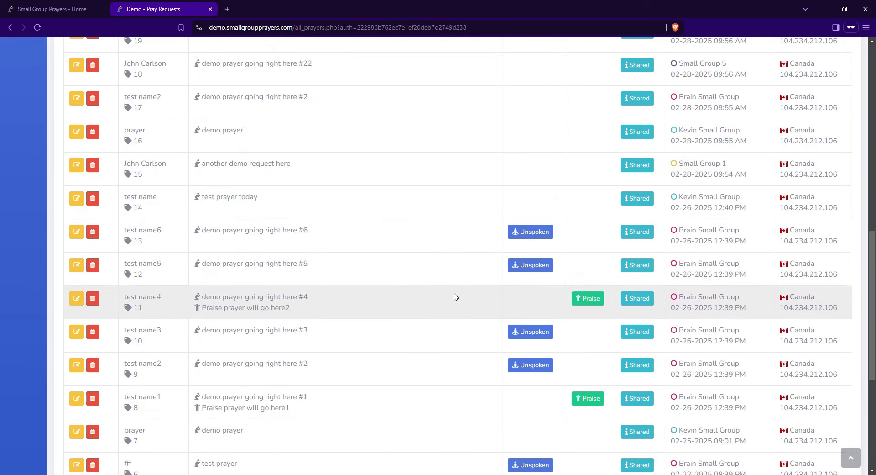
pyautogui.scroll(12, 412, 280)
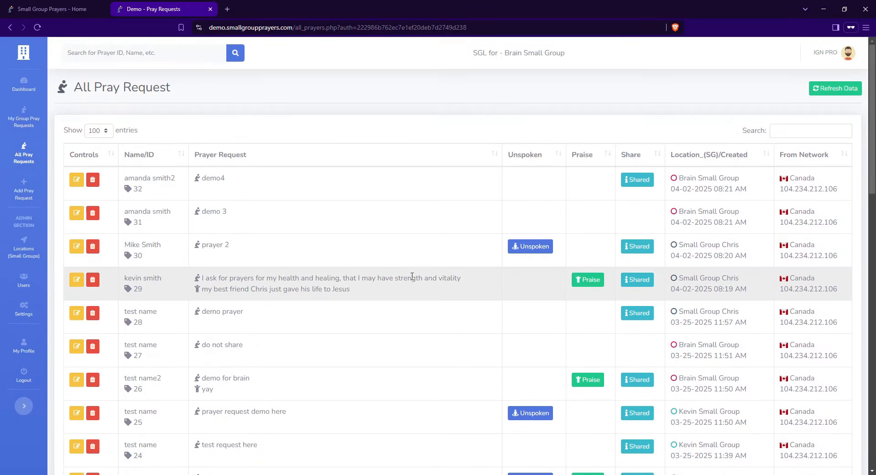
pyautogui.moveTo(680, 176); pyautogui.dragTo(712, 276)
pyautogui.click(716, 277)
pyautogui.scroll(-5, 712, 319)
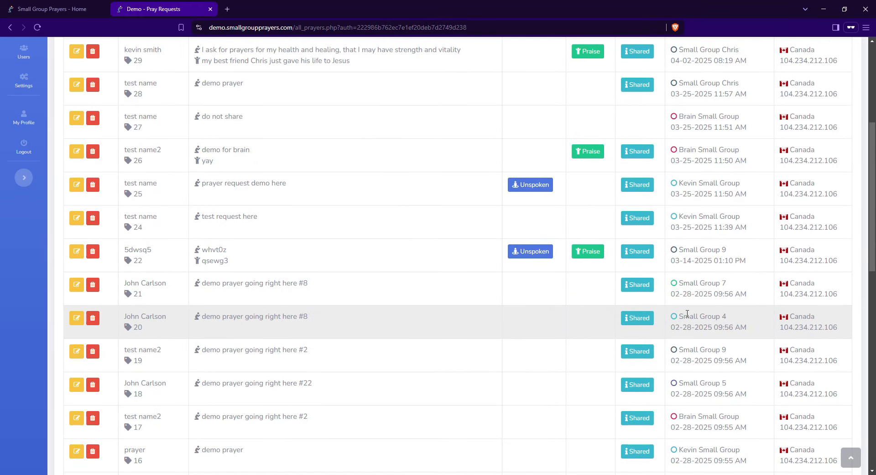
pyautogui.moveTo(687, 314); pyautogui.dragTo(730, 316)
pyautogui.scroll(-3, 738, 356)
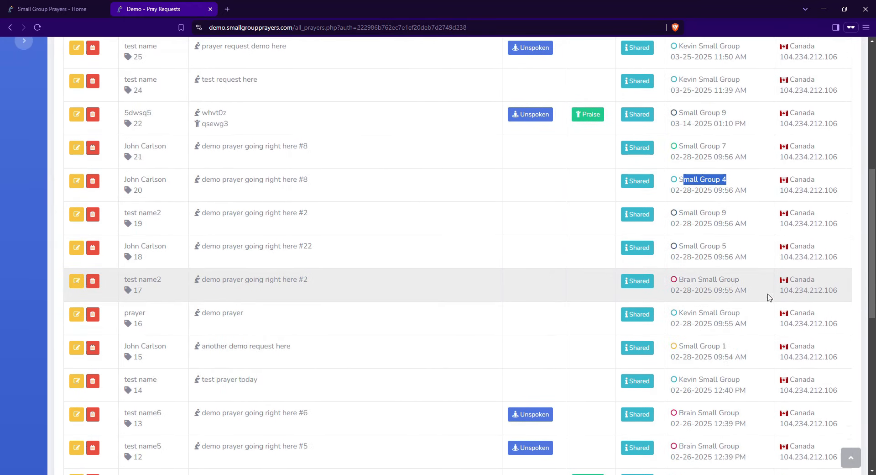
pyautogui.scroll(8, 770, 297)
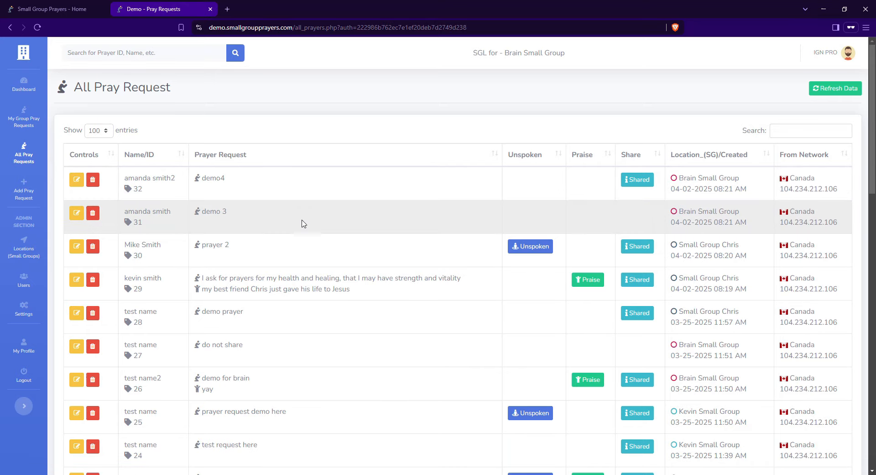
# Append a ✨ emoji to prayer 31's 'demo 3' text, save it, and return to All Pray Requests
pyautogui.click(76, 213)
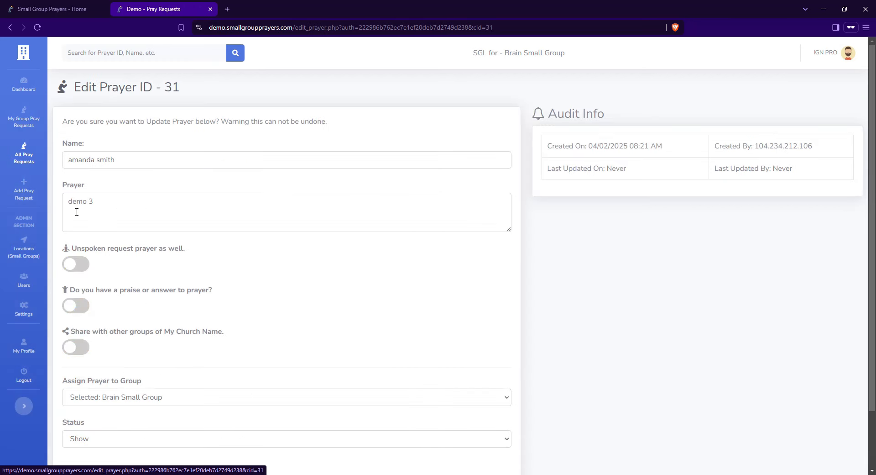
pyautogui.rightClick(185, 208)
pyautogui.click(195, 211)
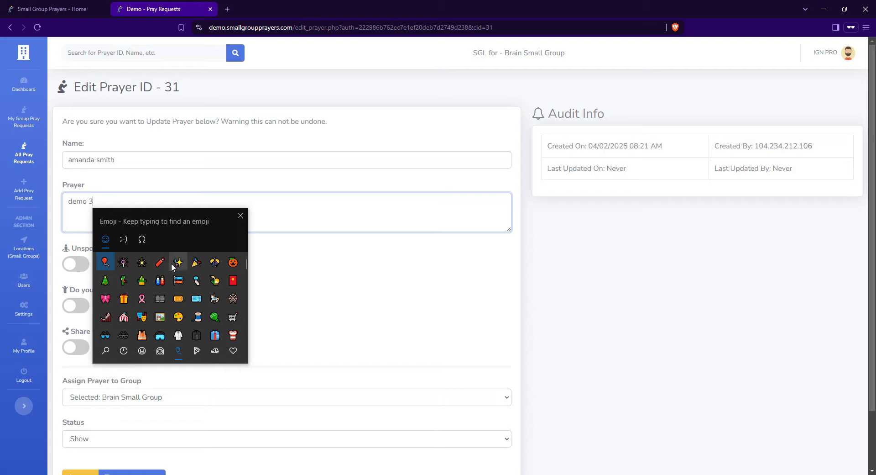
pyautogui.click(177, 263)
pyautogui.press('Escape')
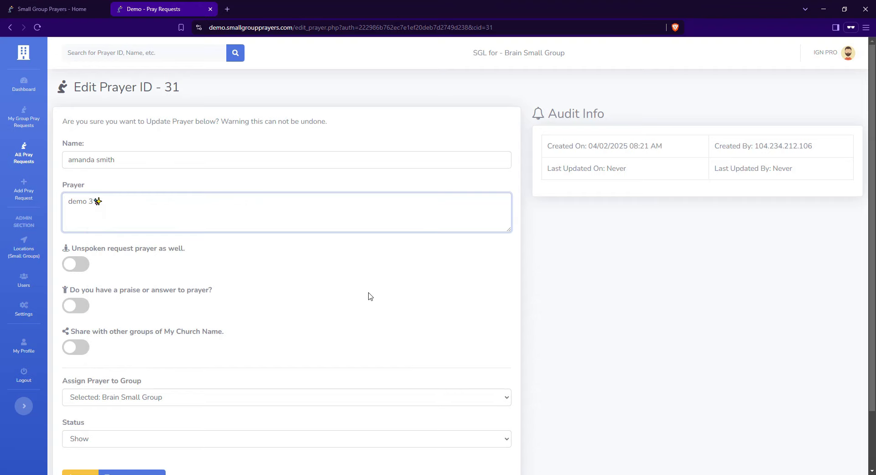
pyautogui.scroll(-2, 370, 295)
pyautogui.click(133, 443)
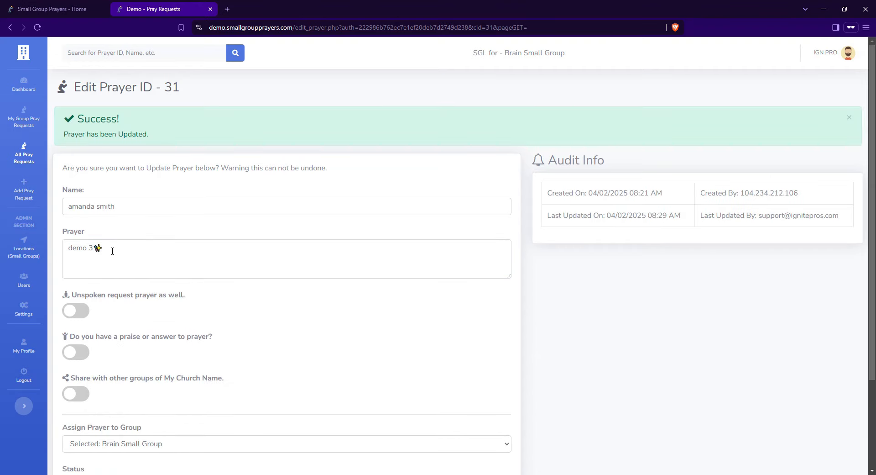
pyautogui.click(28, 157)
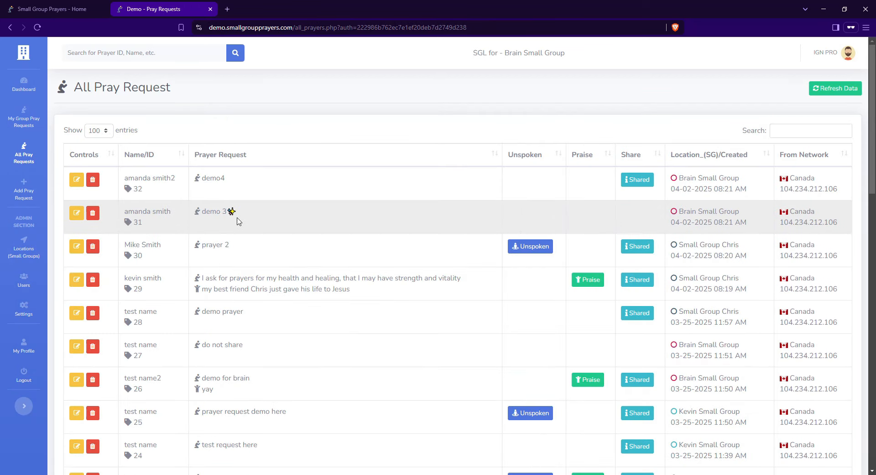
# Close the New Prayer Request tab and show the Locations (Small Groups) list
pyautogui.click(24, 199)
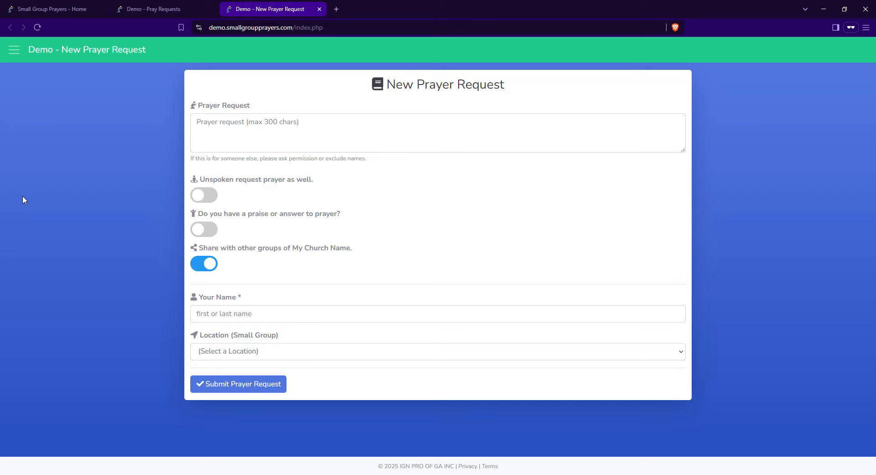
pyautogui.click(319, 10)
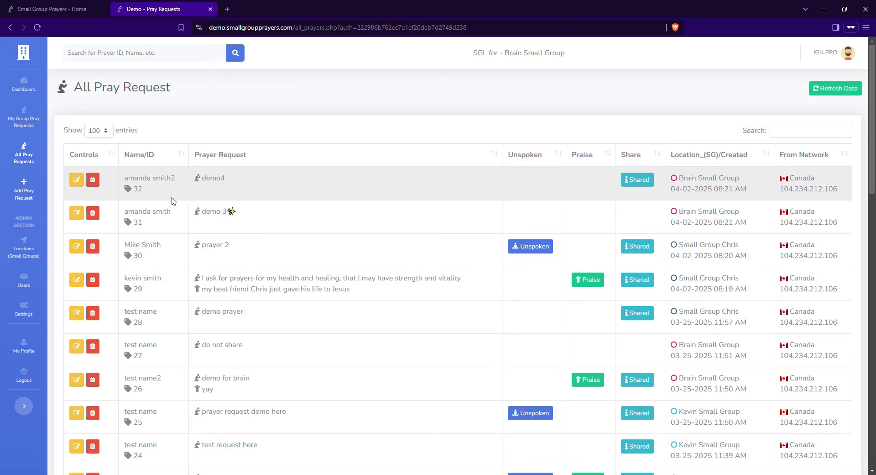
pyautogui.click(25, 261)
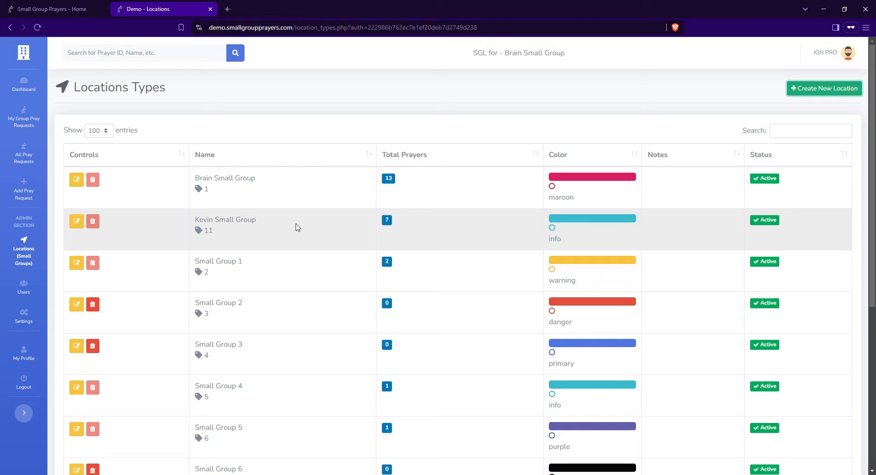
# Scroll through the All Pray Requests table, then go back to the small group locations list
pyautogui.scroll(-1, 310, 264)
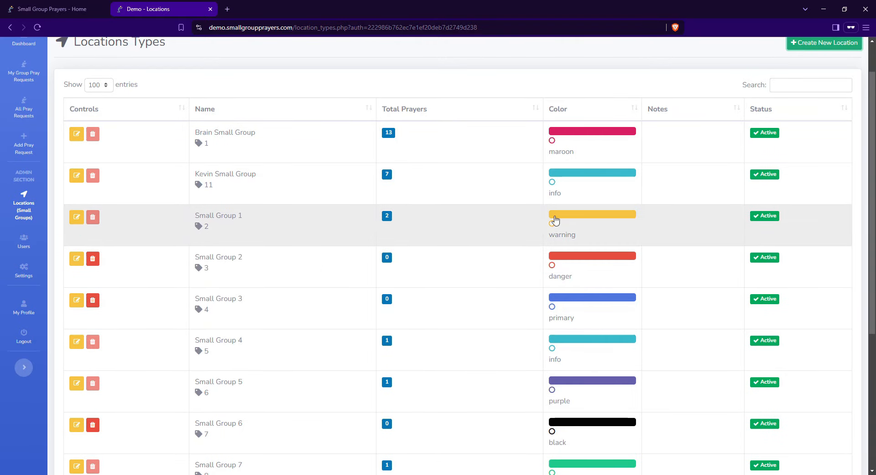
pyautogui.scroll(1, 594, 288)
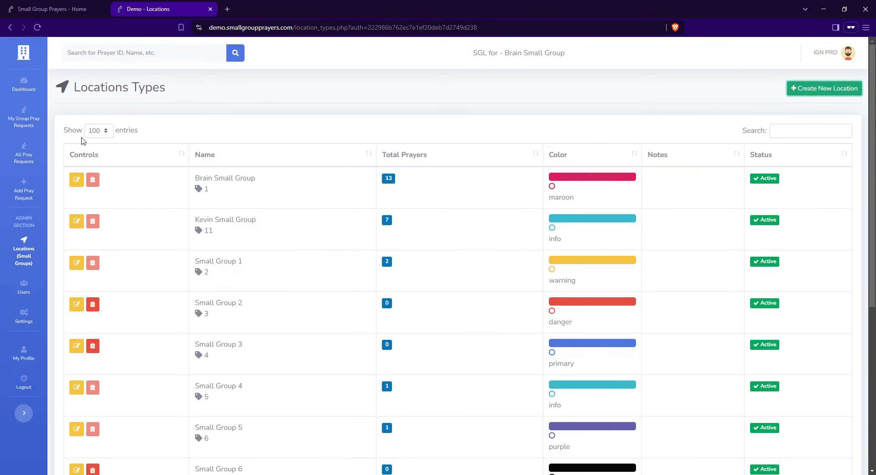
pyautogui.click(24, 155)
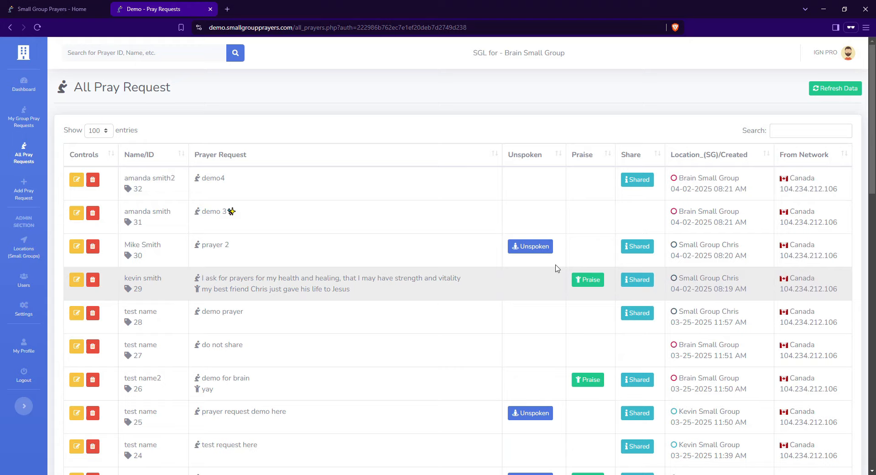
pyautogui.scroll(-6, 557, 268)
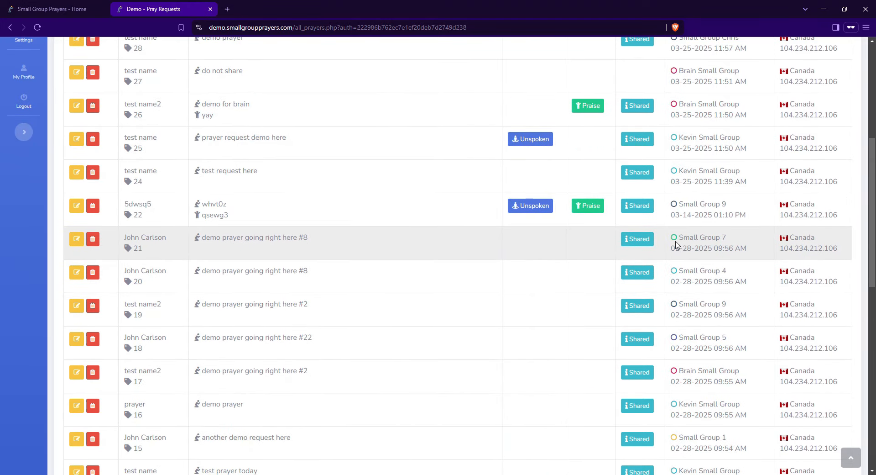
pyautogui.scroll(6, 694, 272)
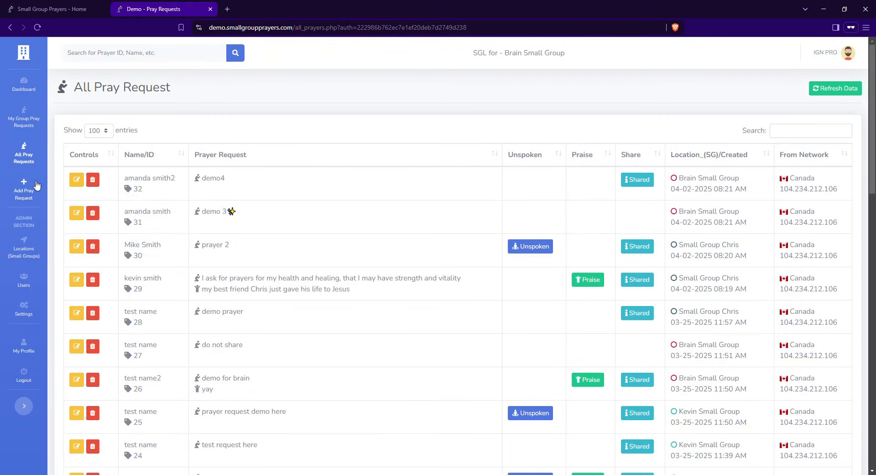
pyautogui.click(23, 249)
# Set Kevin Small Group's status to Not Active and update it
pyautogui.click(76, 217)
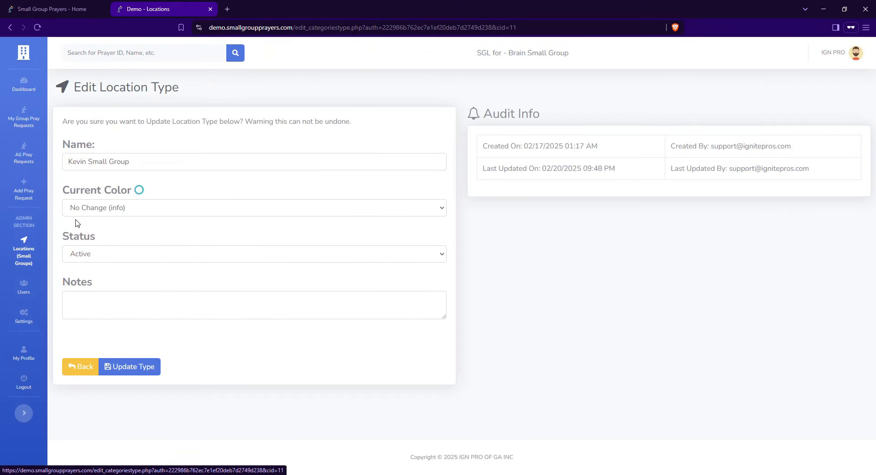
pyautogui.click(98, 253)
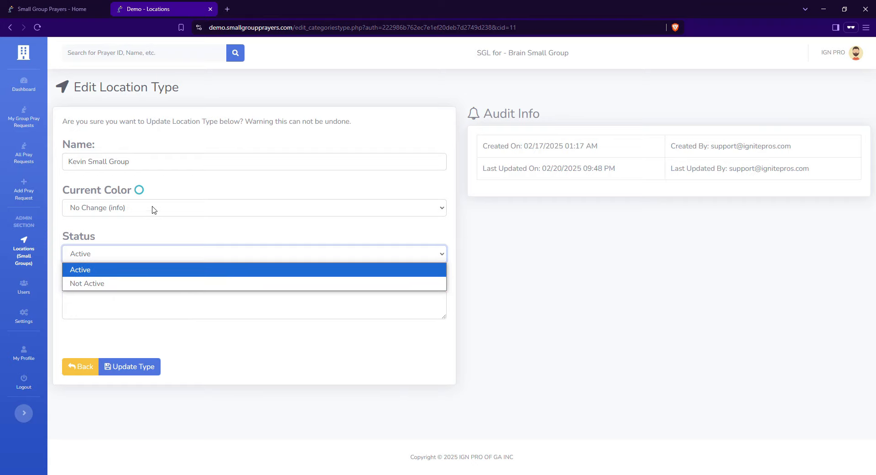
pyautogui.click(105, 284)
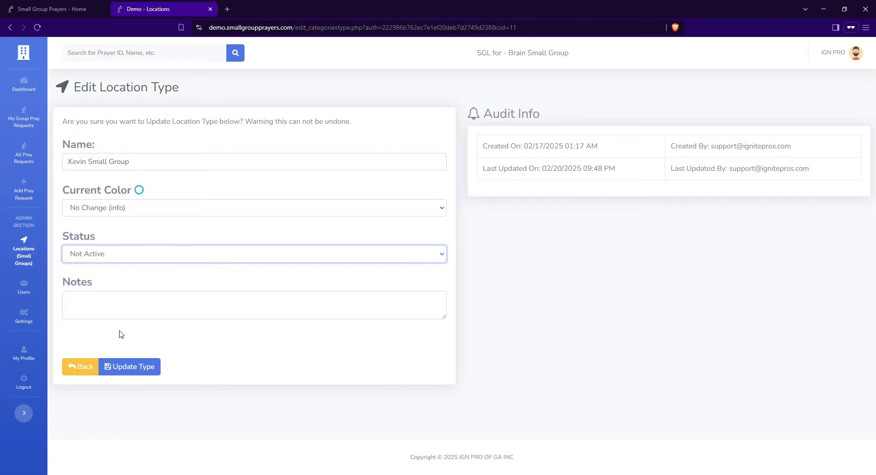
pyautogui.click(131, 366)
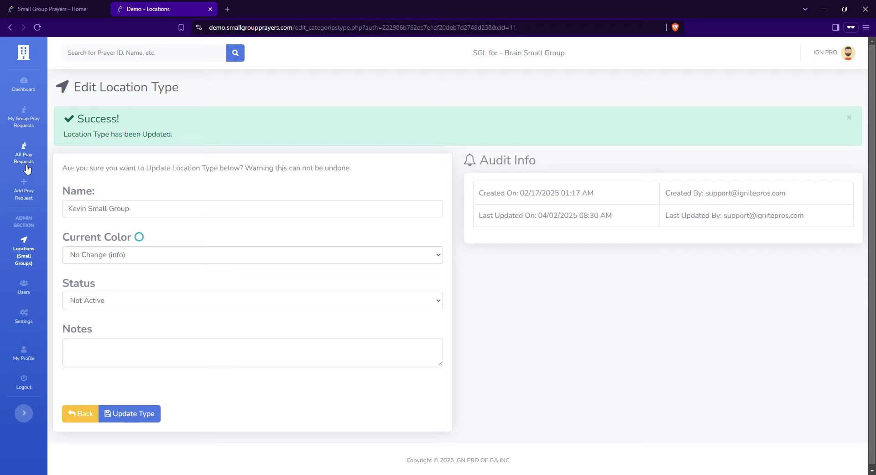
# Check which locations the New Prayer Request form's Location list now offers
pyautogui.middleClick(23, 188)
pyautogui.click(251, 12)
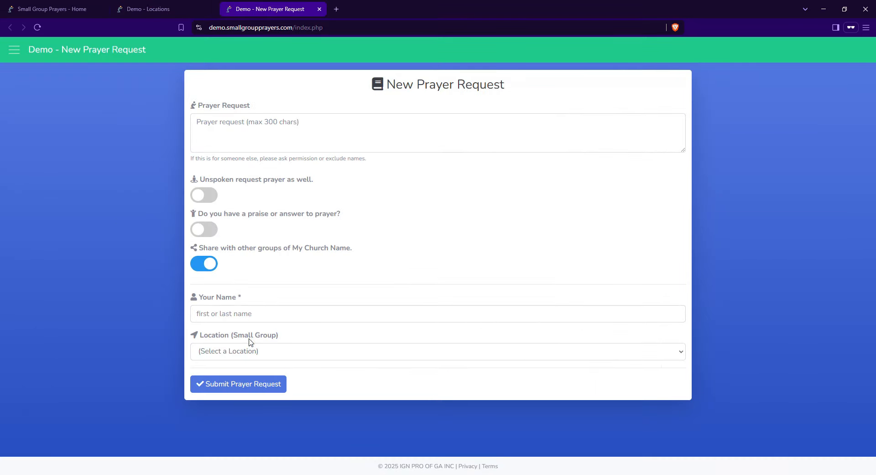
pyautogui.click(289, 358)
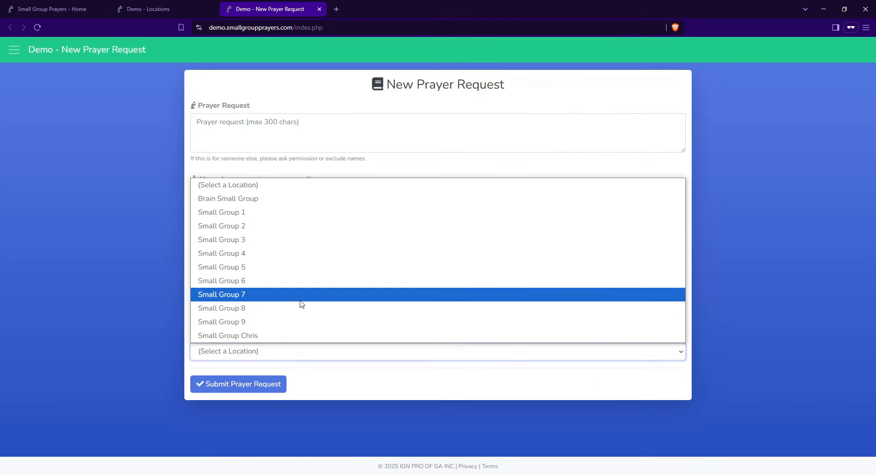
pyautogui.click(149, 10)
# Restore Kevin Small Group to Active, return to the list, and start a new location
pyautogui.click(98, 301)
pyautogui.click(101, 315)
pyautogui.click(130, 414)
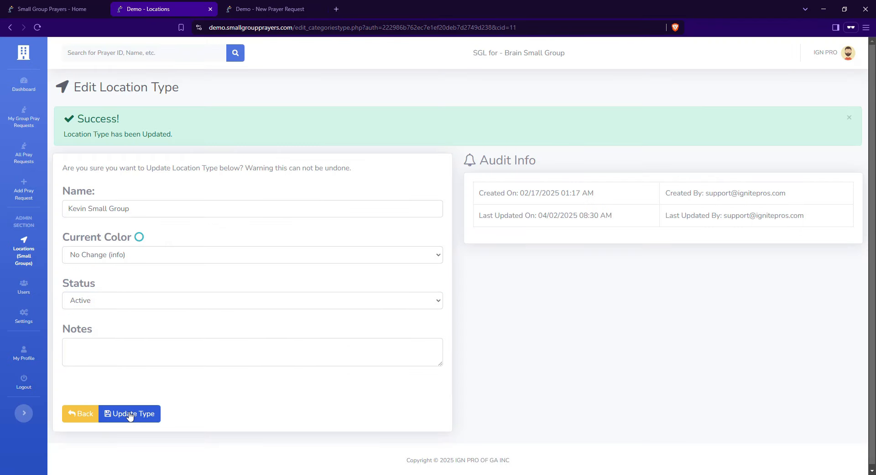
pyautogui.click(82, 413)
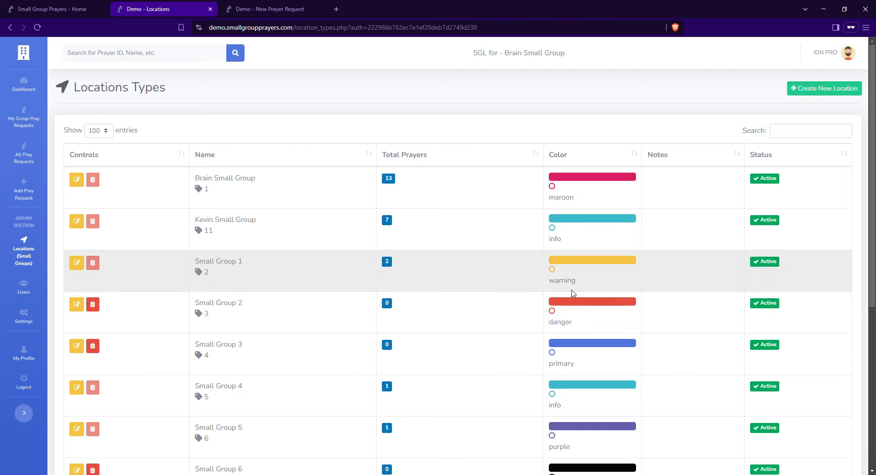
pyautogui.click(816, 92)
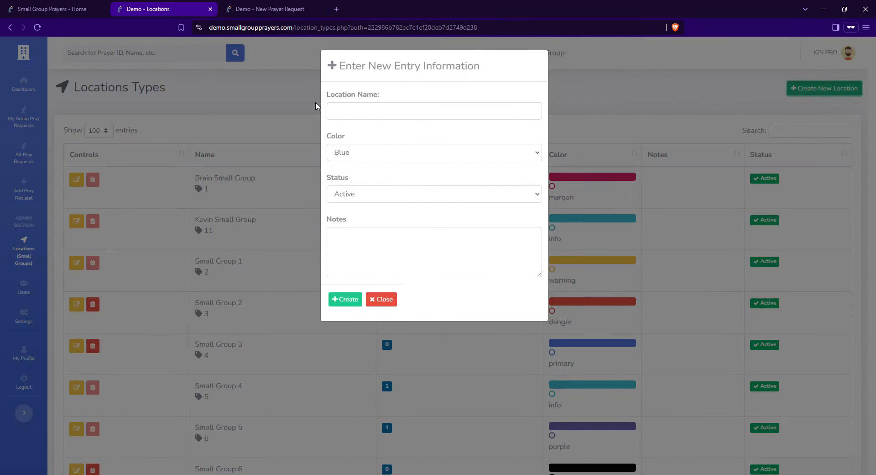
# Discard the new-location form, recheck the request form's locations, then open the Users page
pyautogui.click(231, 114)
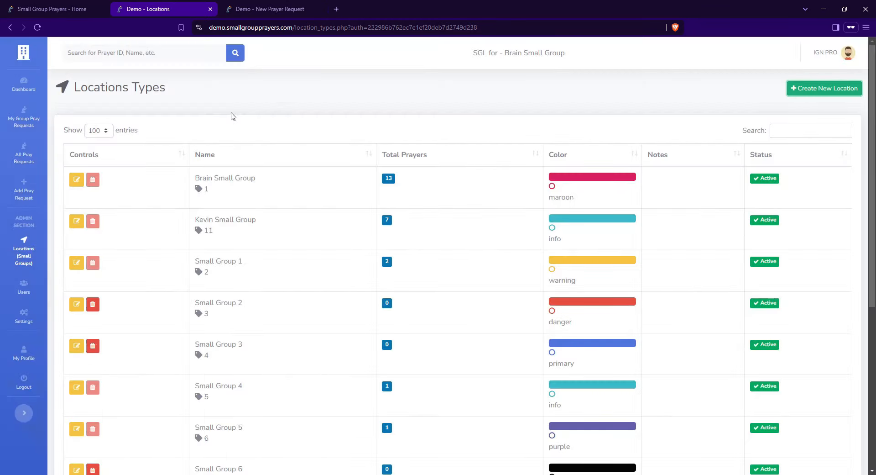
pyautogui.hotkey('ctrl', 'Tab')
pyautogui.click(295, 354)
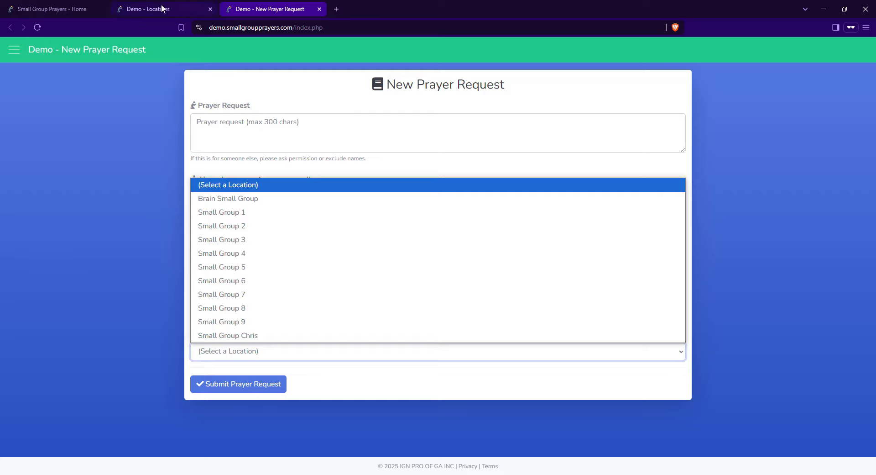
pyautogui.click(149, 9)
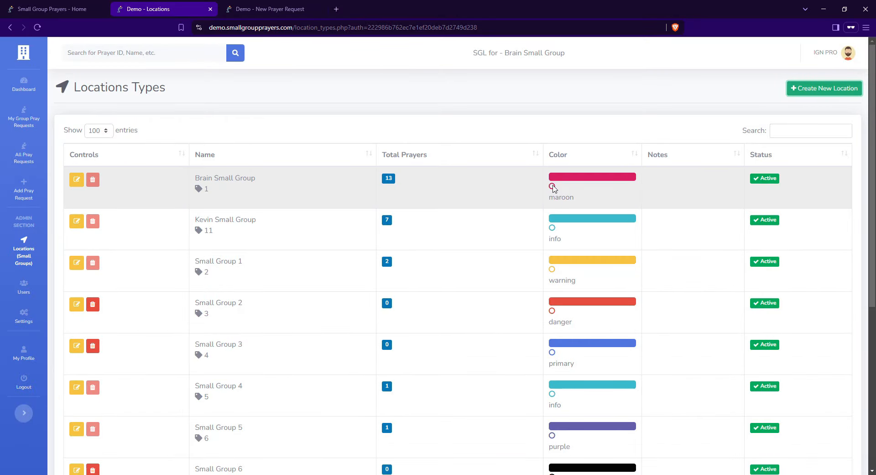
pyautogui.click(30, 295)
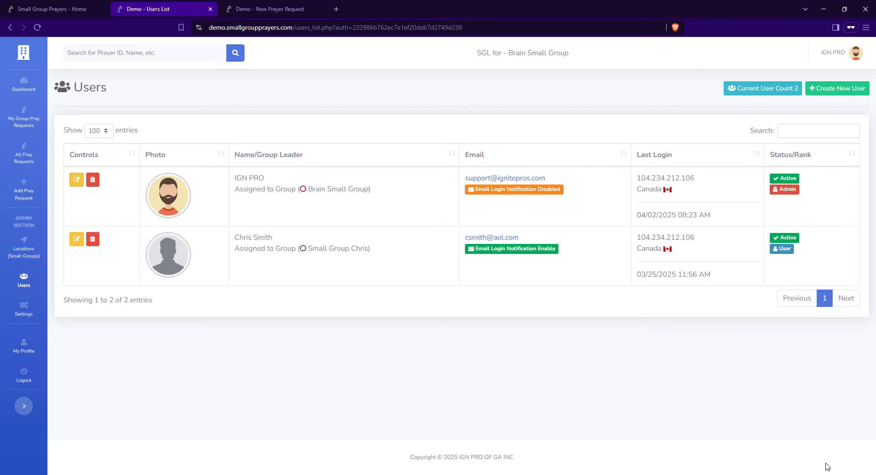
# Look over the second user's account details, then return to the Users list
pyautogui.click(77, 239)
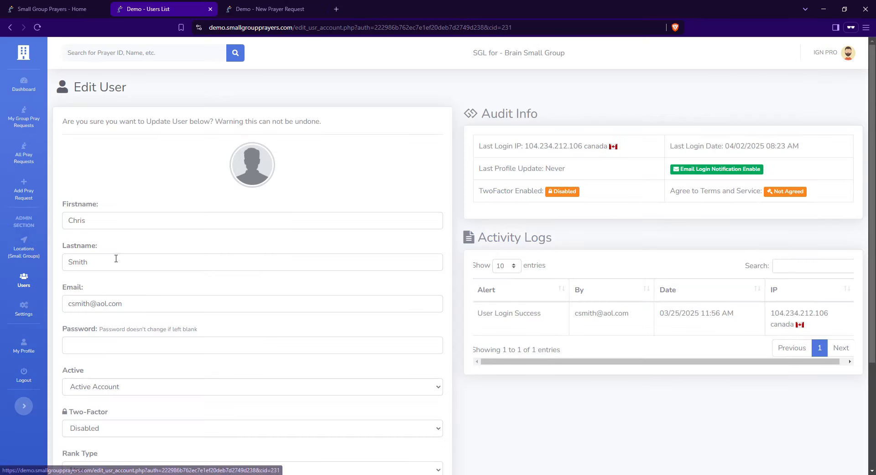
pyautogui.scroll(-2, 130, 170)
pyautogui.scroll(-1, 137, 348)
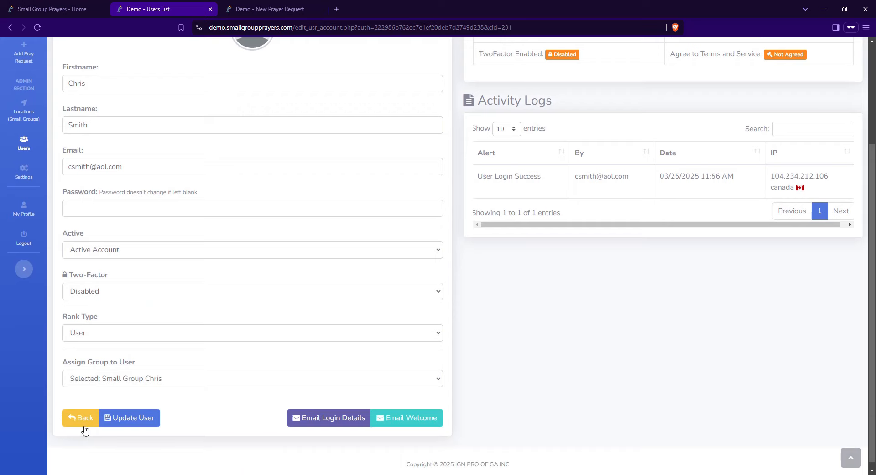
pyautogui.click(83, 420)
# Start a new user account with Kevin Small Group kept as its assigned group
pyautogui.click(840, 89)
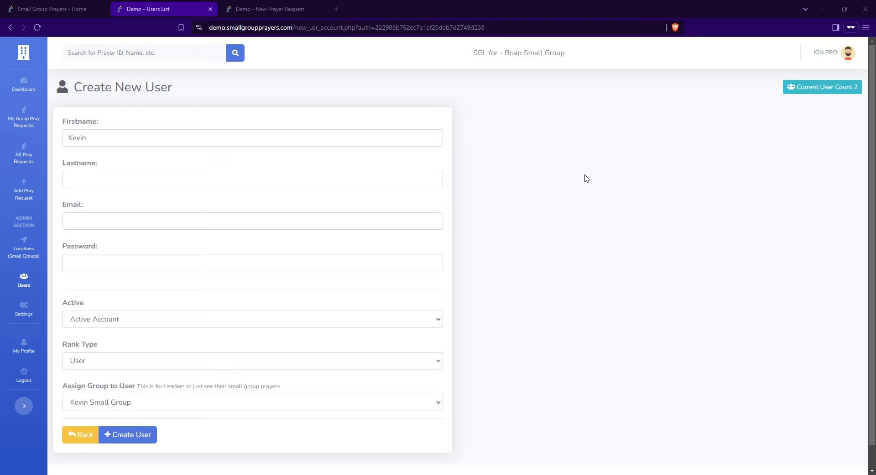
pyautogui.click(410, 137)
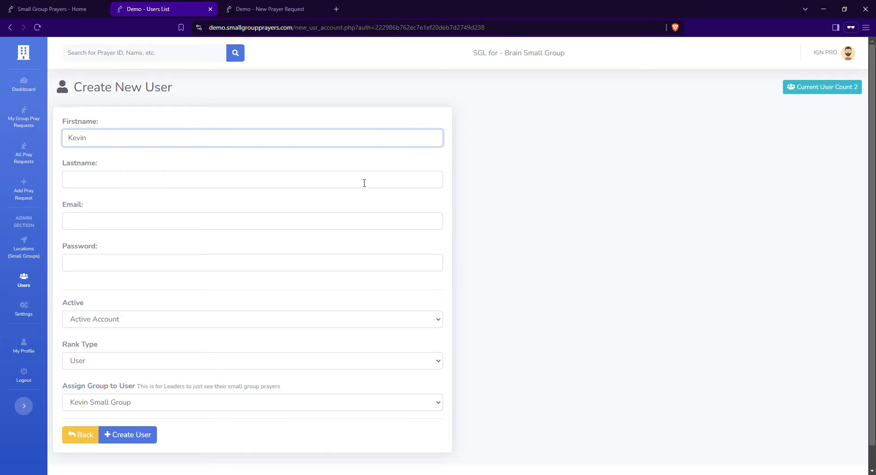
pyautogui.click(102, 401)
pyautogui.click(465, 263)
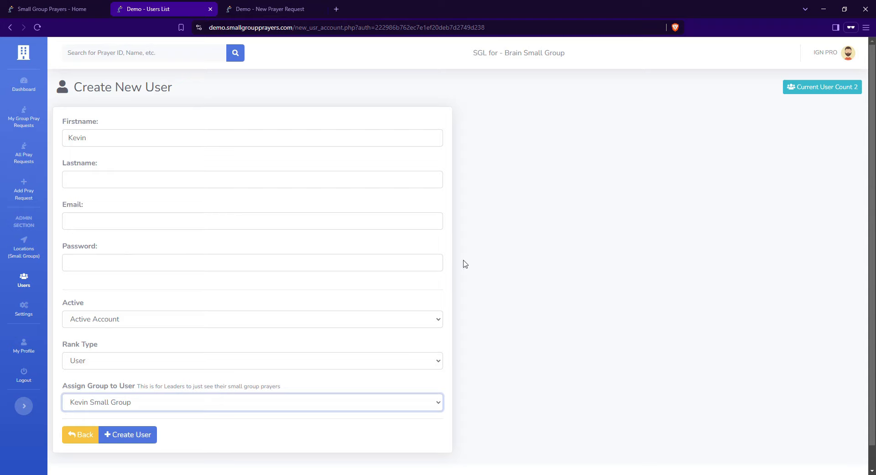
pyautogui.click(423, 136)
# Enter the new user's last name, e-mail address and pasted password
pyautogui.press('Tab')
pyautogui.write('smit')
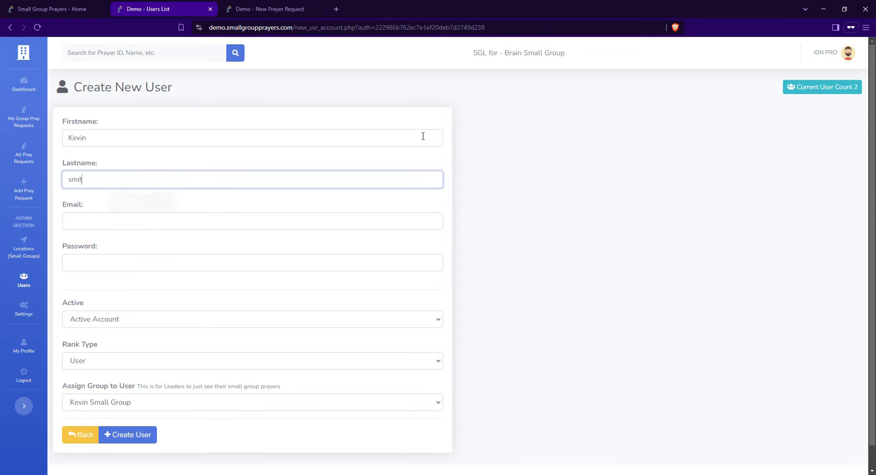
pyautogui.write('h')
pyautogui.press('Tab')
pyautogui.hotkey('shift', 'Tab')
pyautogui.press('Tab')
pyautogui.press('Tab')
pyautogui.hotkey('ctrl', 'v')
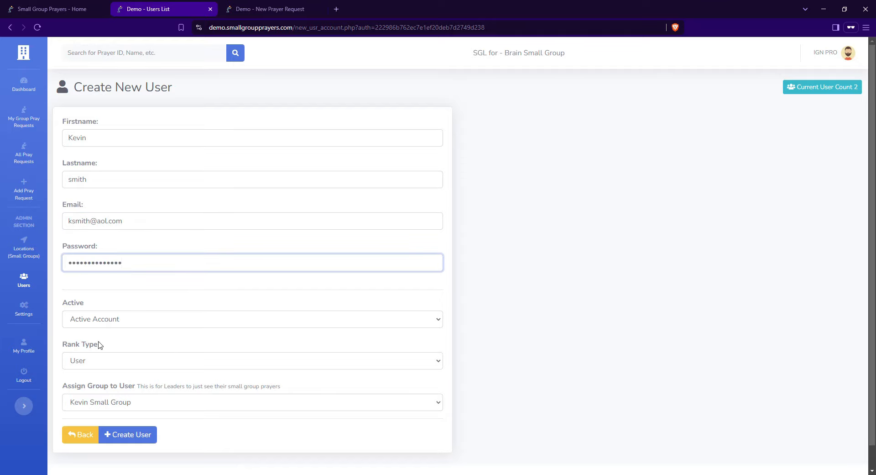
# Keep the User rank type, create the account, then open the profile menu
pyautogui.click(128, 370)
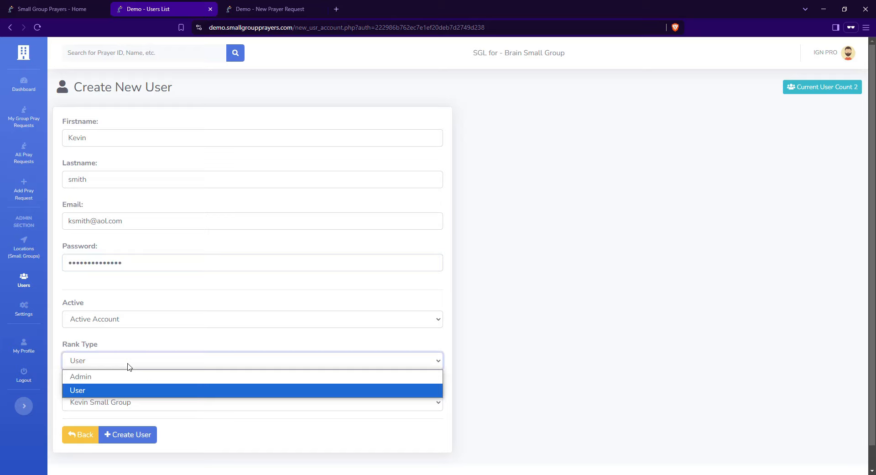
pyautogui.click(94, 387)
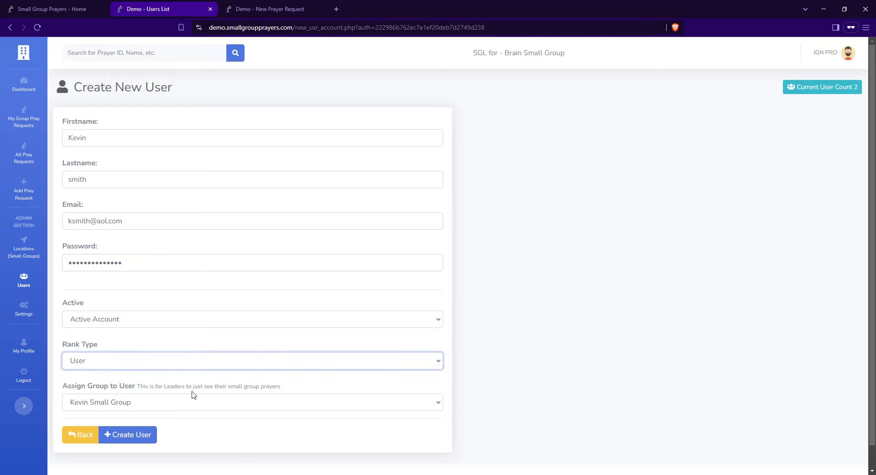
pyautogui.scroll(-1, 192, 393)
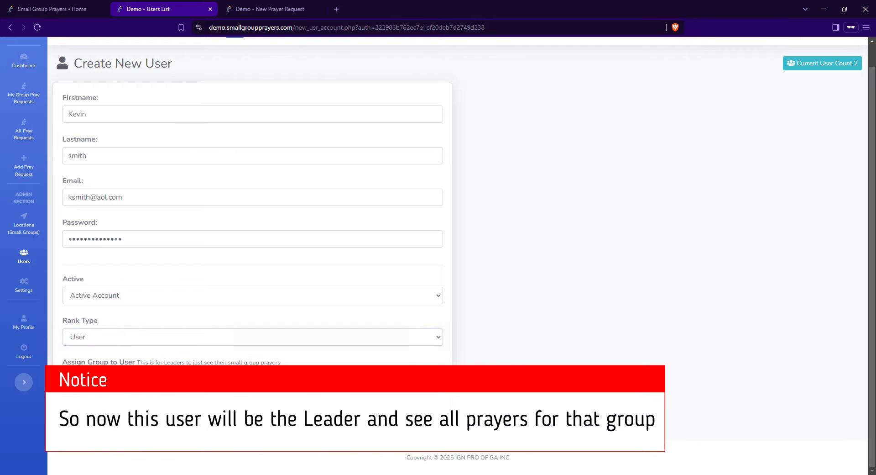
pyautogui.click(85, 411)
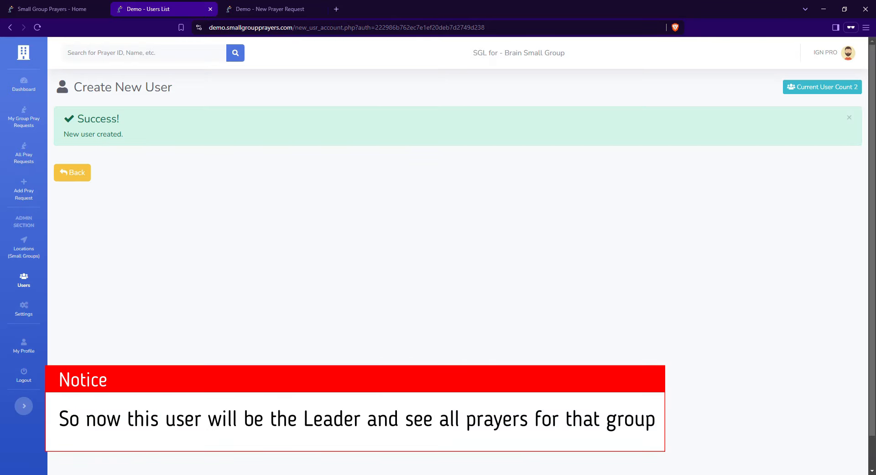
pyautogui.click(831, 52)
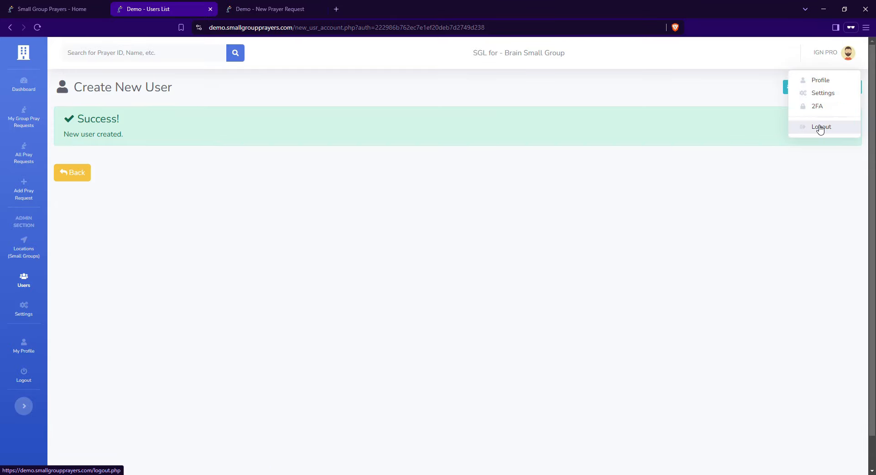
# Log out and sign in as the new user with their e-mail, password and the 4+2 answer
pyautogui.click(820, 127)
pyautogui.click(528, 142)
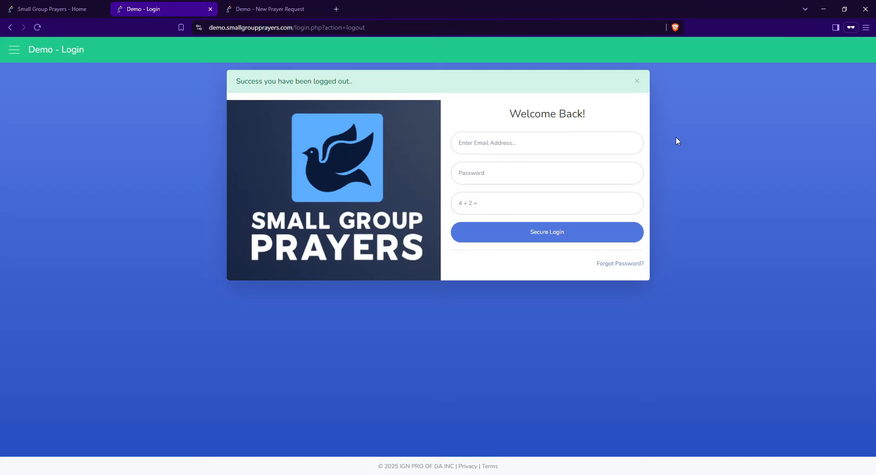
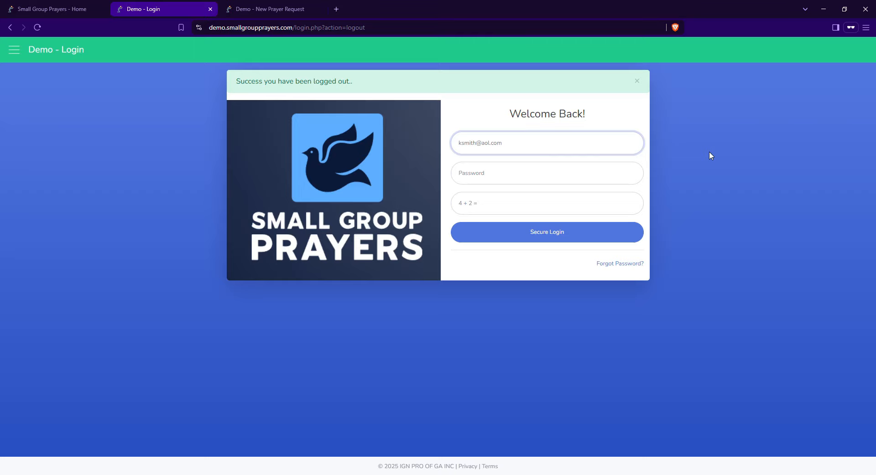
pyautogui.click(557, 178)
pyautogui.hotkey('ctrl', 'v')
pyautogui.press('Tab')
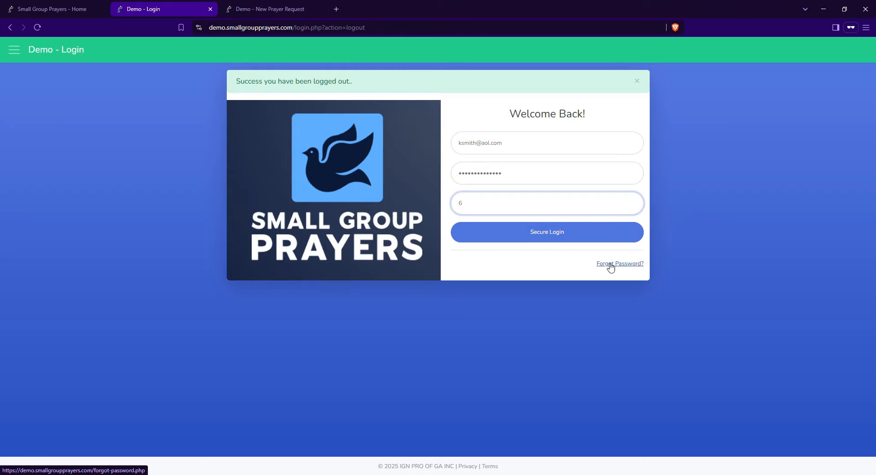
pyautogui.click(548, 238)
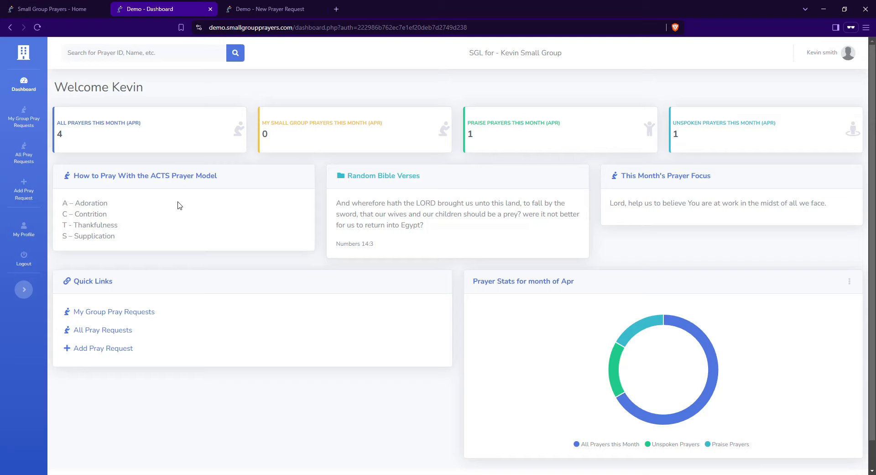
# Show My Group Pray Requests, which reports no prayers found for Kevin Small Group
pyautogui.moveTo(639, 417)
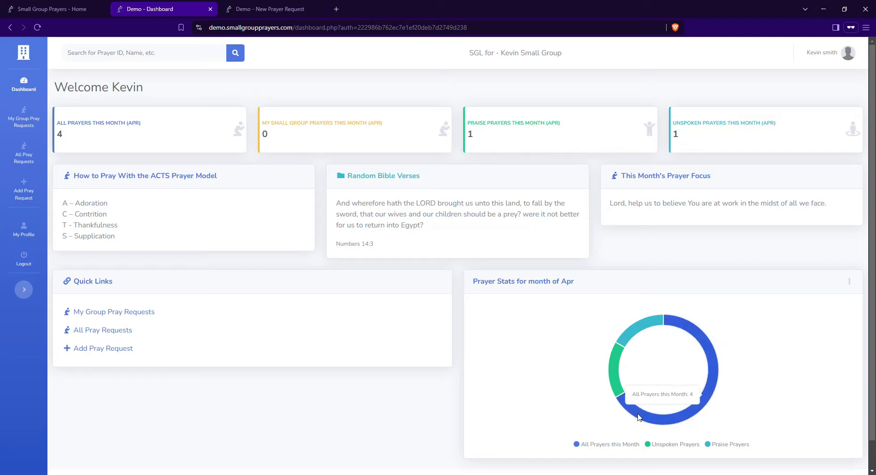
pyautogui.moveTo(623, 357)
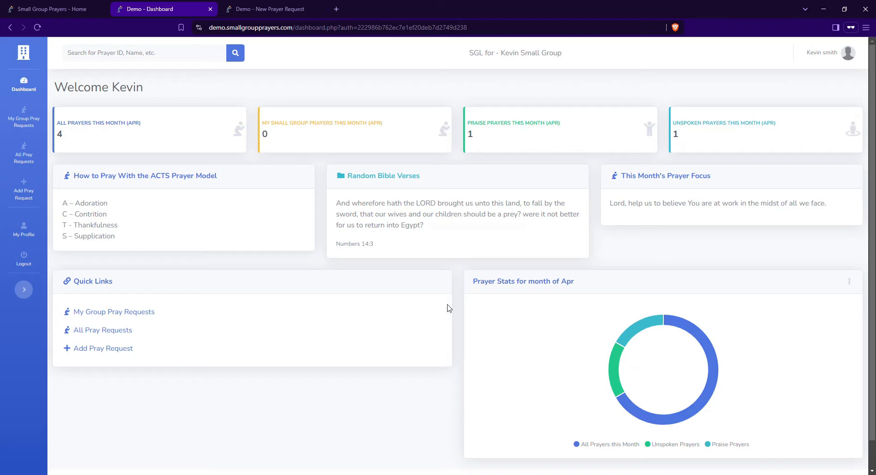
pyautogui.click(30, 123)
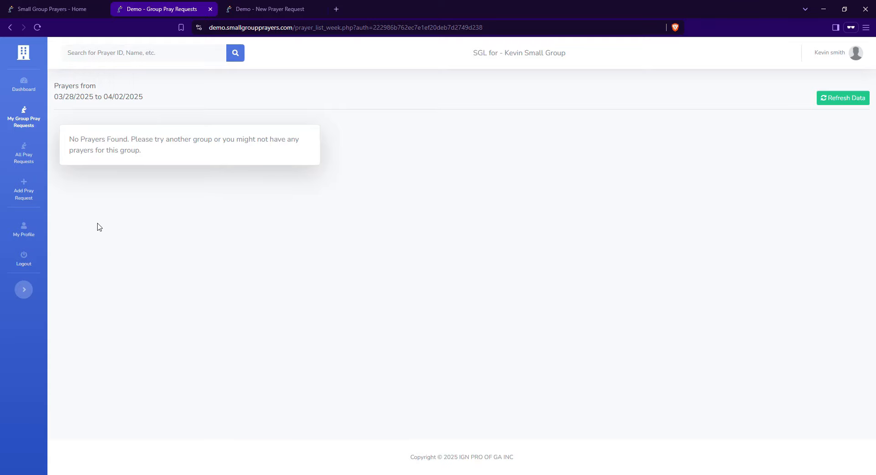
# Submit a new prayer request assigned to Kevin Small Group, then view the group's prayers
pyautogui.click(247, 10)
pyautogui.click(227, 115)
pyautogui.write('test')
pyautogui.write(' prayer request')
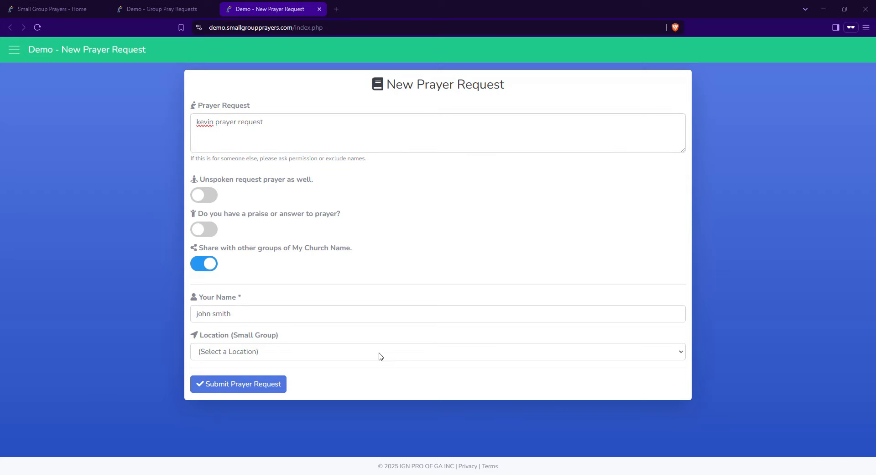
pyautogui.click(375, 355)
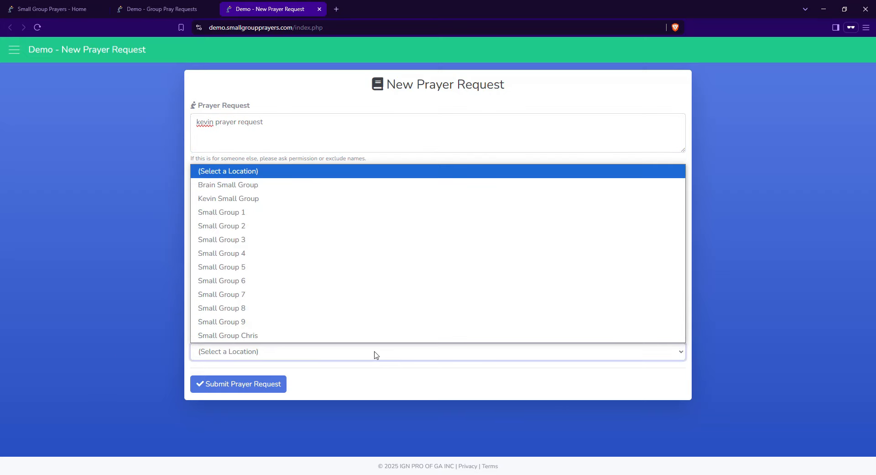
pyautogui.click(327, 199)
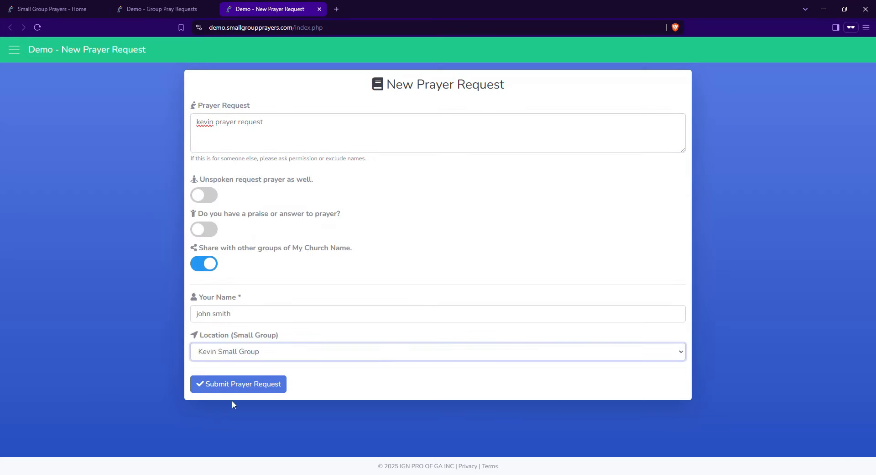
pyautogui.click(246, 388)
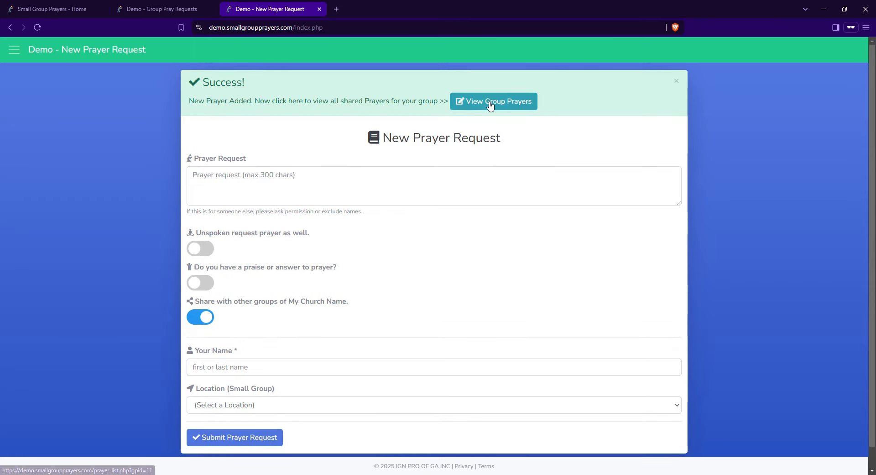
pyautogui.click(490, 103)
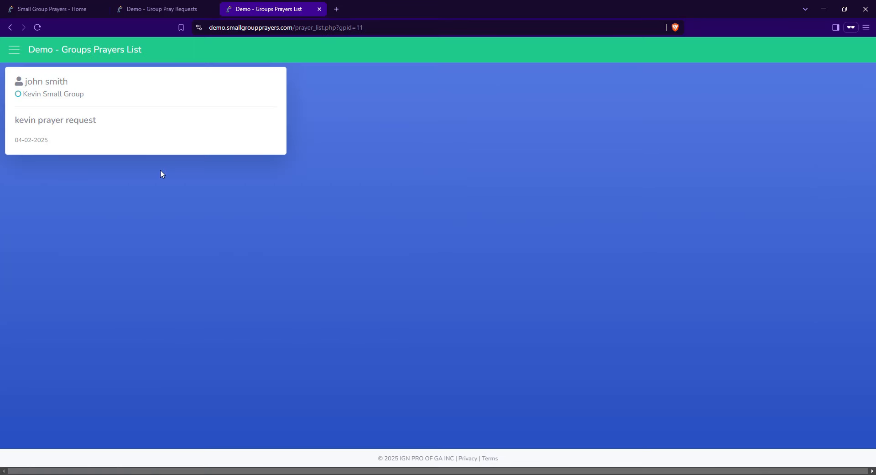
# Refresh the leader's group prayer list and search it for 'kevin'
pyautogui.click(160, 13)
pyautogui.click(823, 101)
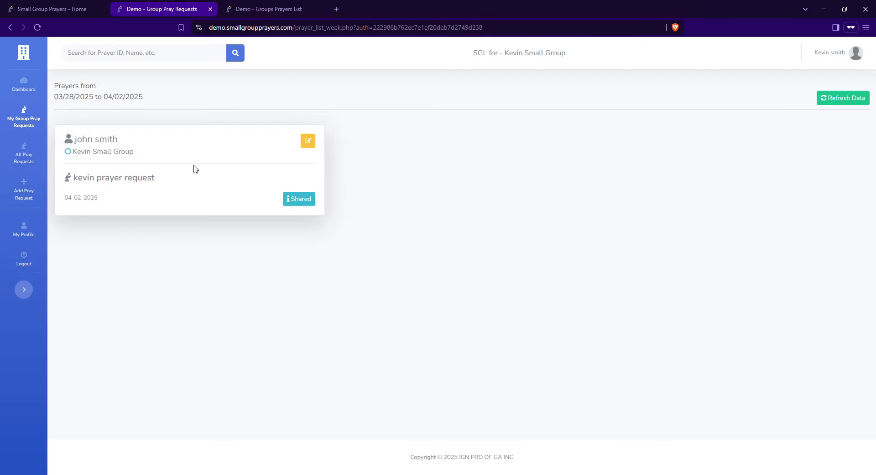
pyautogui.click(183, 60)
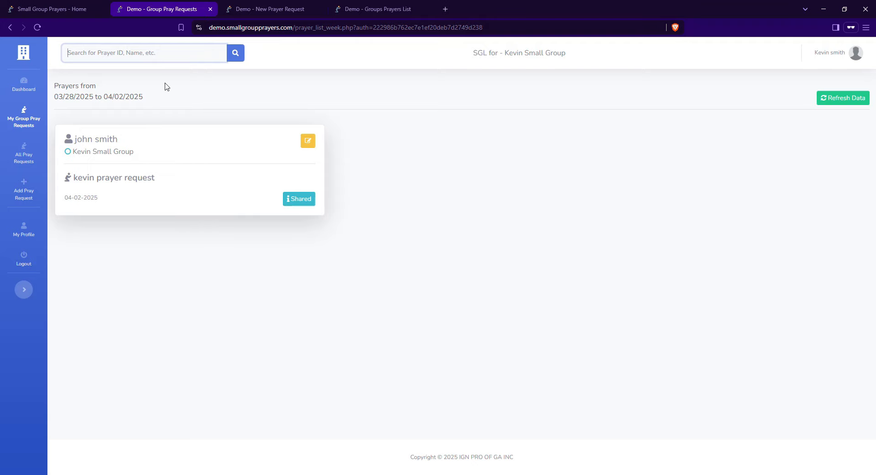
pyautogui.write('kevin')
pyautogui.press('Return')
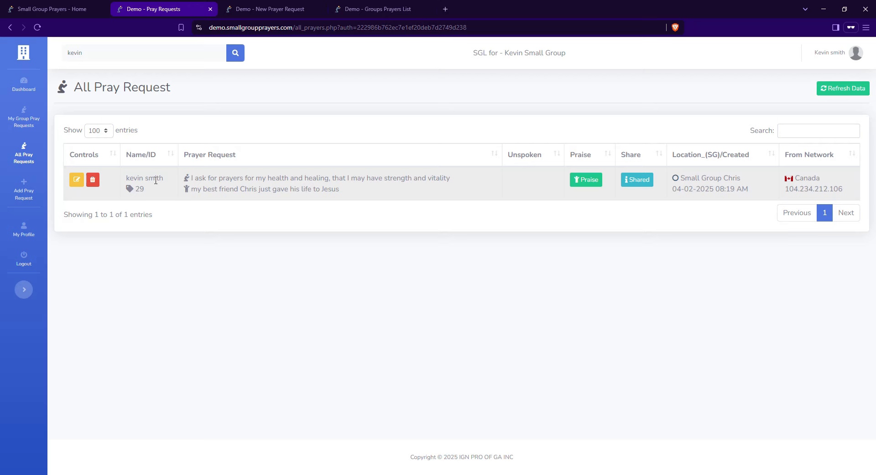
# Filter the All Pray Requests table by 'kevin', then by the pasted 'kevin prayer request'
pyautogui.click(23, 157)
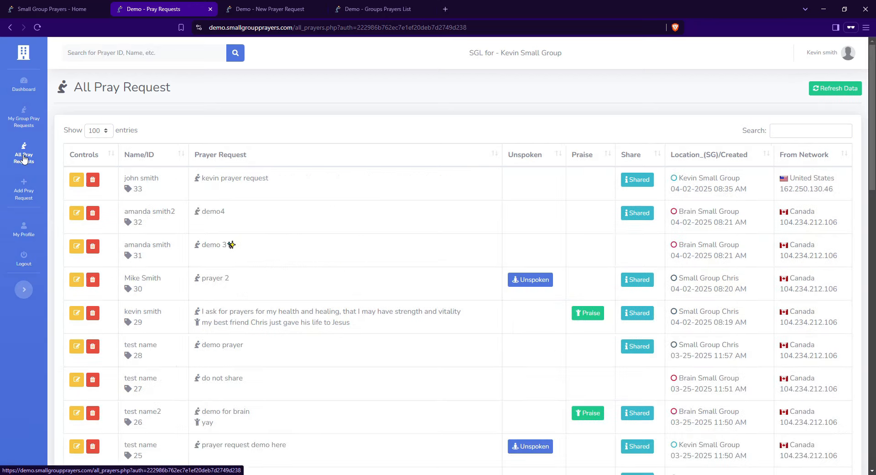
pyautogui.click(786, 130)
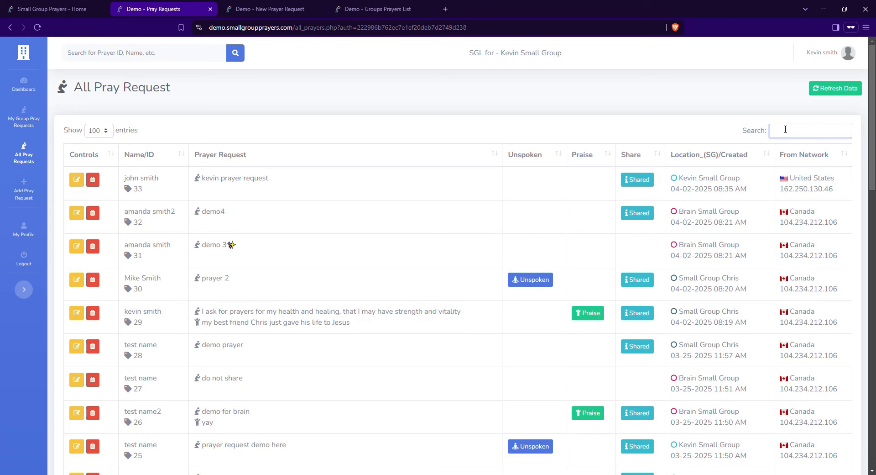
pyautogui.write('kevin')
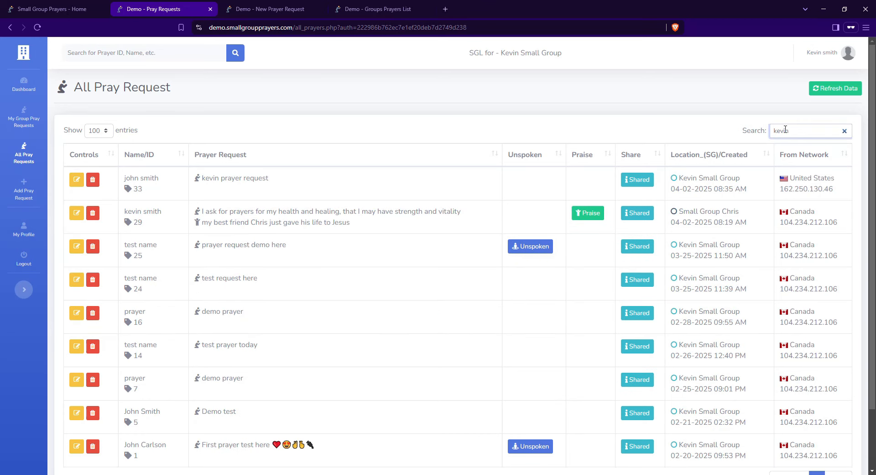
pyautogui.scroll(-2, 322, 358)
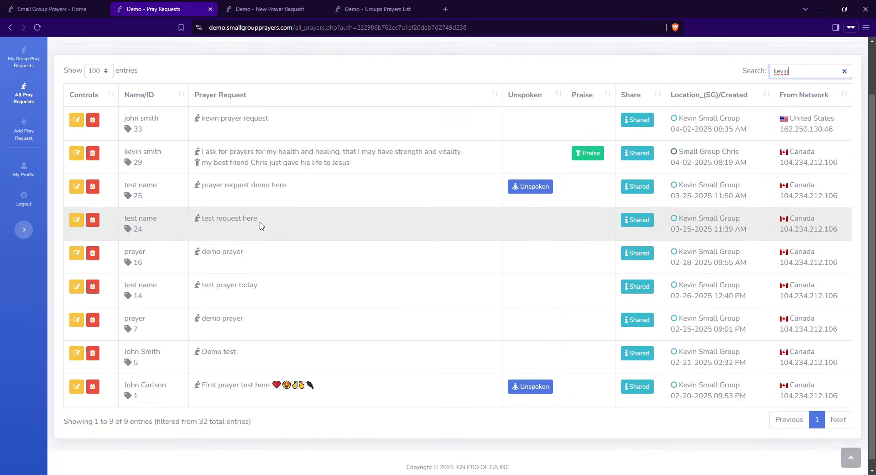
pyautogui.scroll(2, 262, 225)
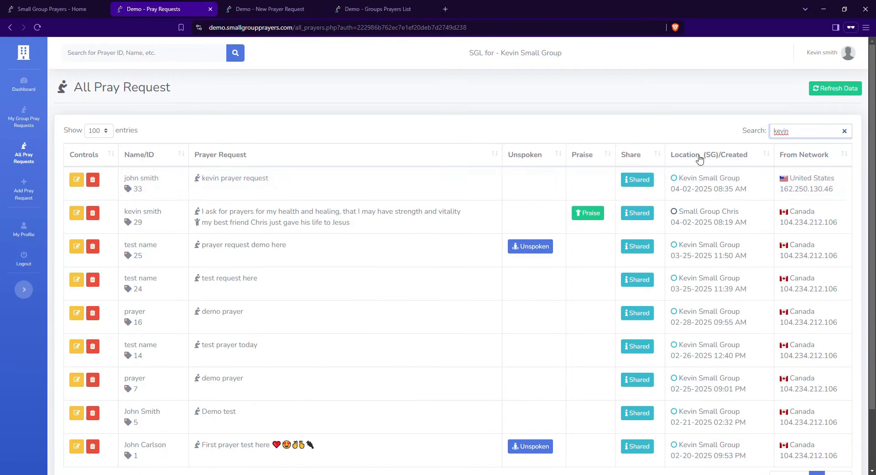
pyautogui.moveTo(796, 133); pyautogui.dragTo(708, 131)
pyautogui.moveTo(269, 178); pyautogui.dragTo(201, 178)
pyautogui.hotkey('ctrl', 'c')
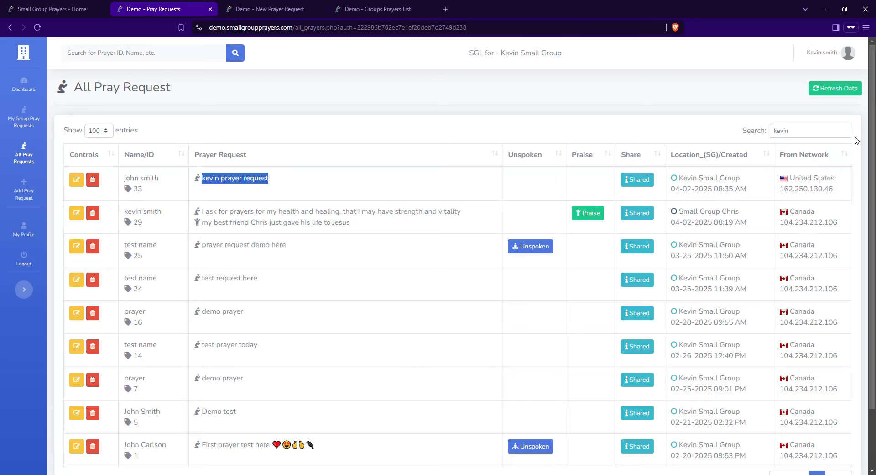
pyautogui.doubleClick(812, 125)
pyautogui.hotkey('ctrl', 'v')
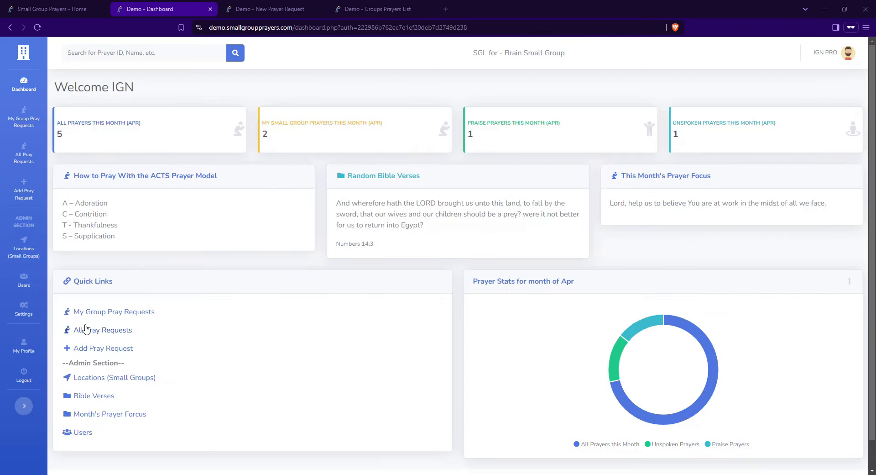
pyautogui.click(29, 318)
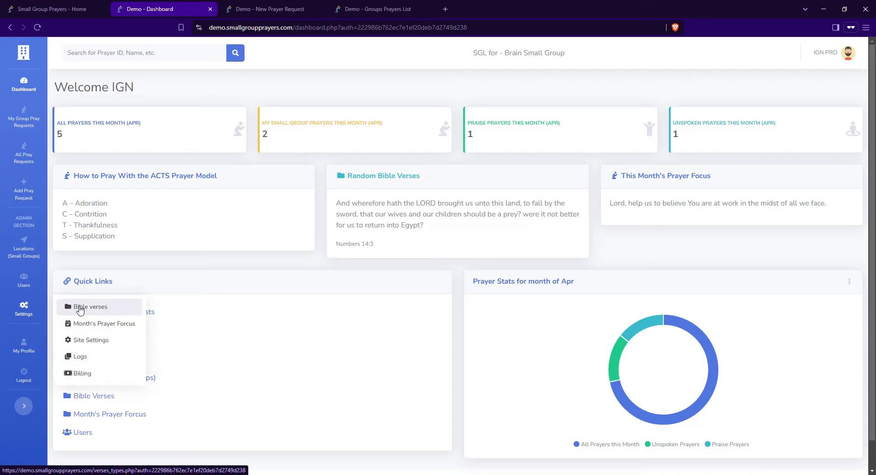
pyautogui.click(80, 310)
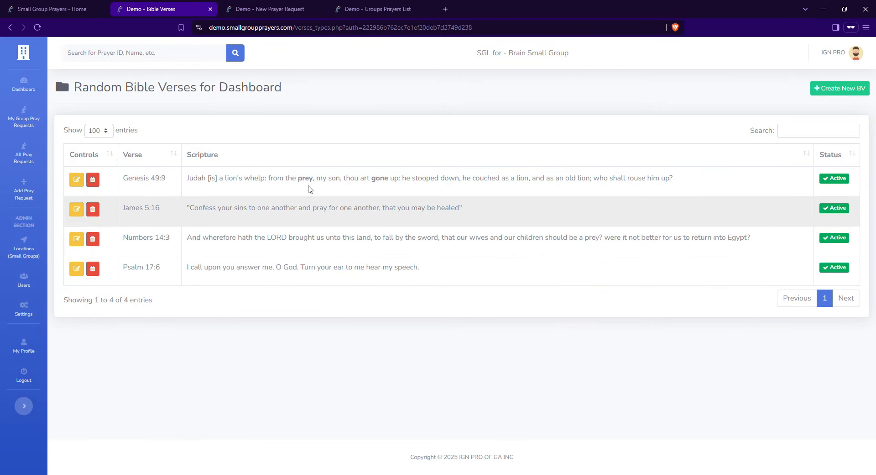
pyautogui.click(24, 84)
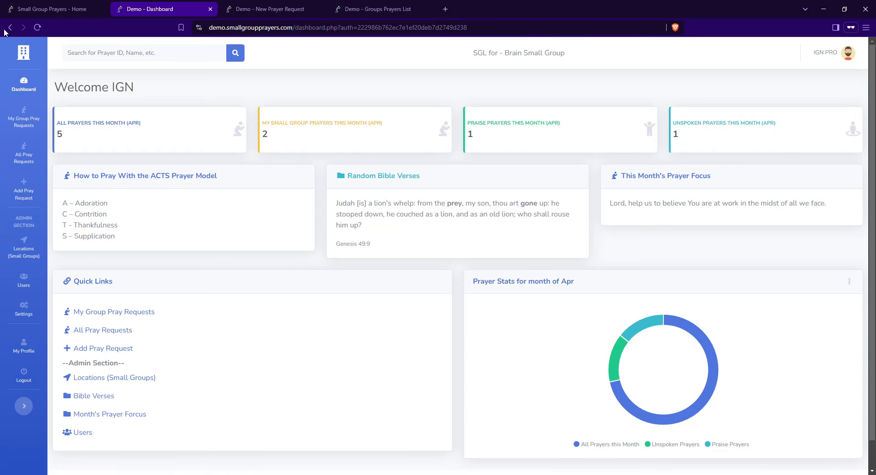
pyautogui.click(8, 27)
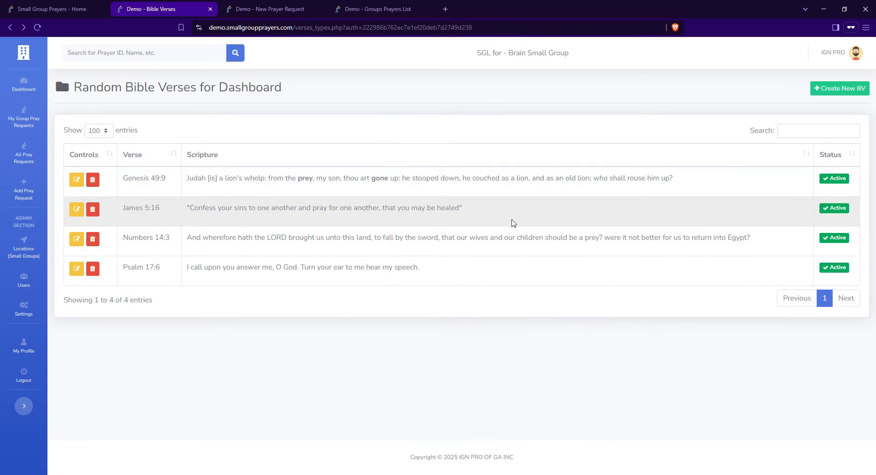
pyautogui.click(819, 91)
pyautogui.click(172, 401)
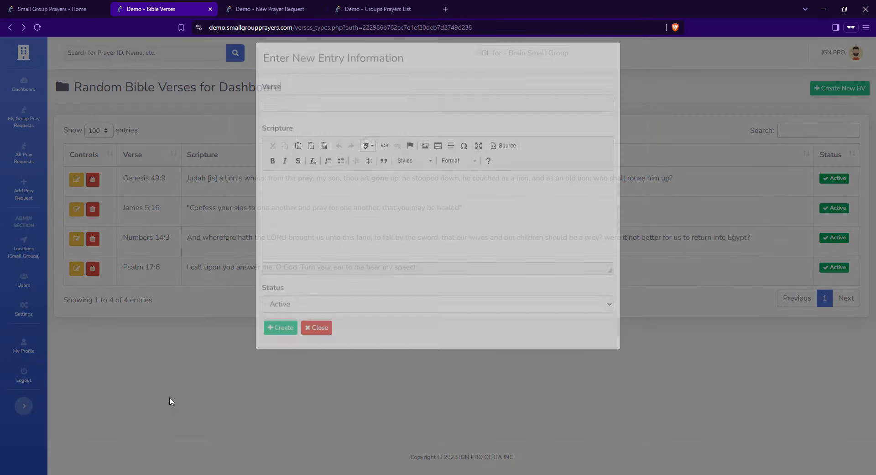
pyautogui.click(24, 314)
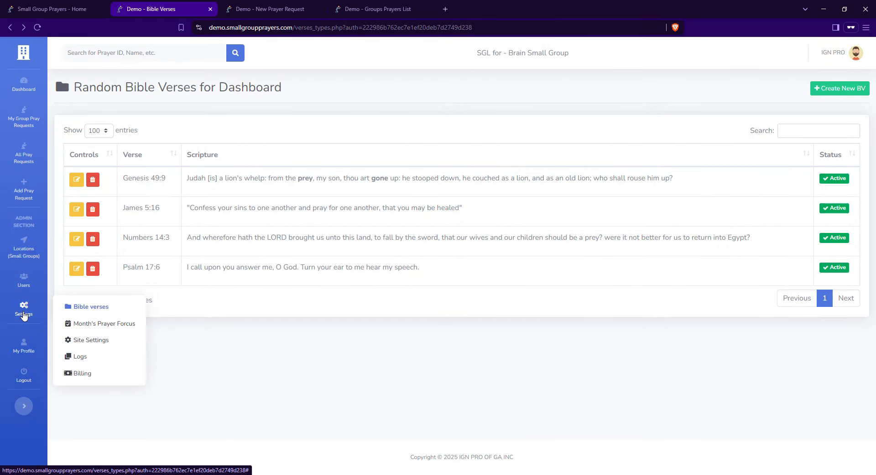
# View Month's Prayer Focus, then scroll through the Site Settings form
pyautogui.click(120, 325)
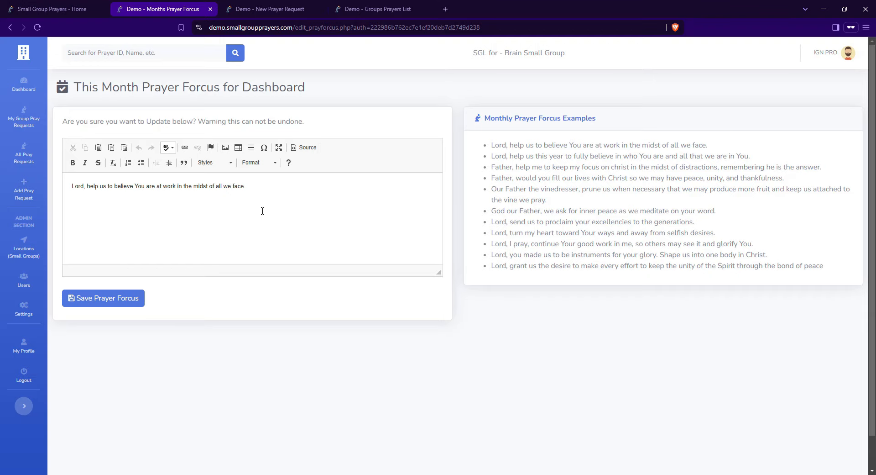
pyautogui.click(23, 309)
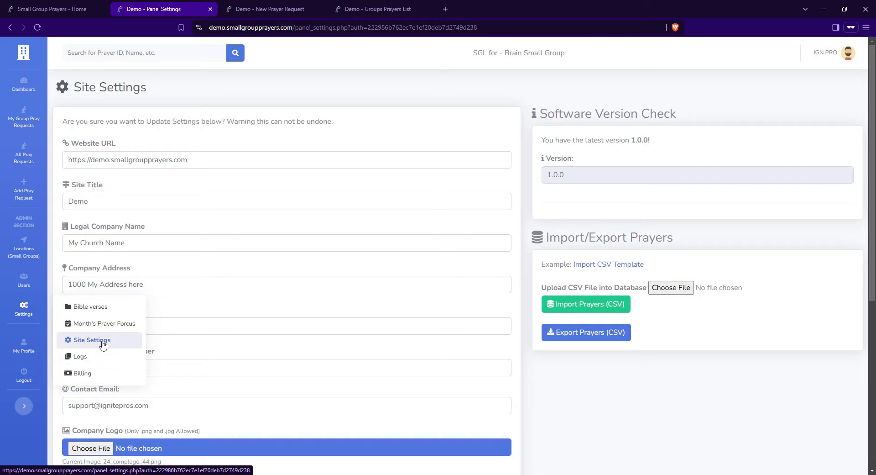
pyautogui.click(104, 346)
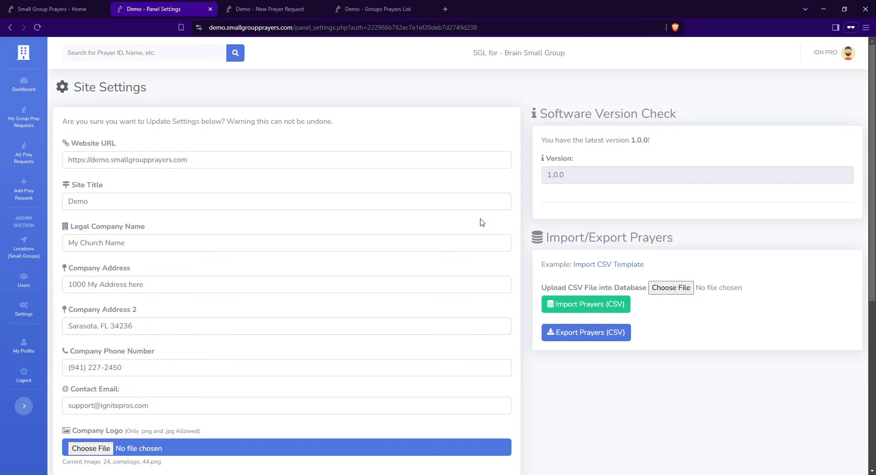
pyautogui.scroll(-2, 510, 172)
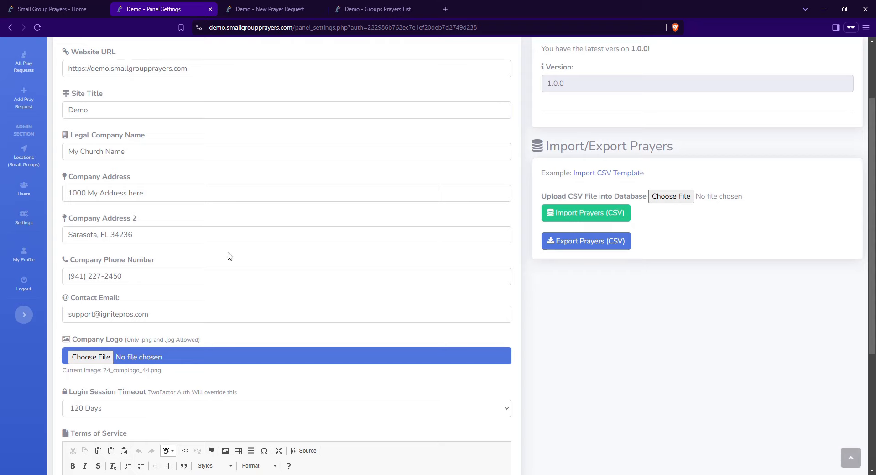
pyautogui.scroll(2, 173, 238)
pyautogui.scroll(-4, 171, 258)
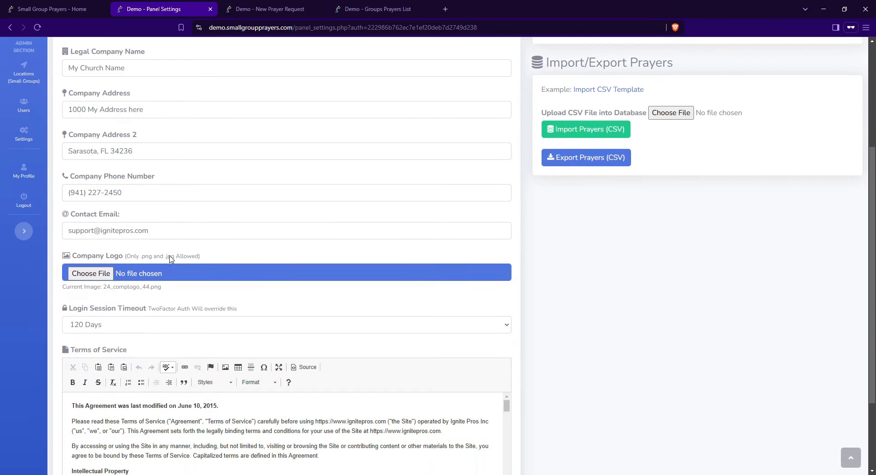
pyautogui.scroll(-1, 228, 356)
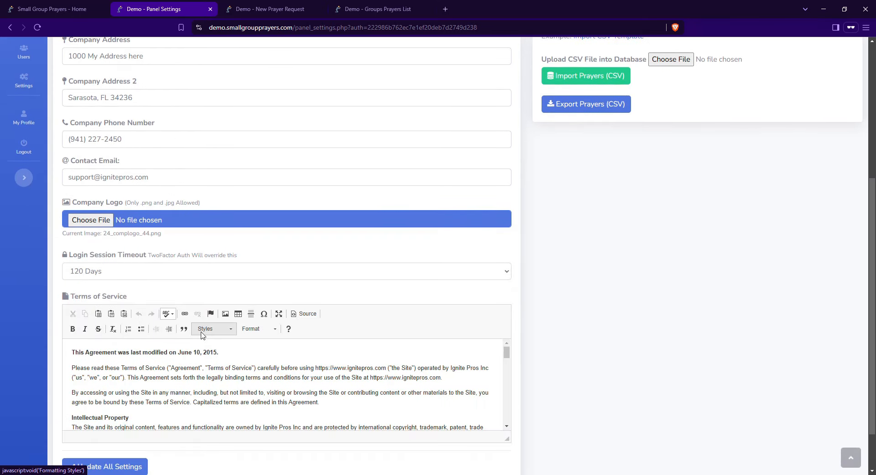
pyautogui.scroll(5, 201, 335)
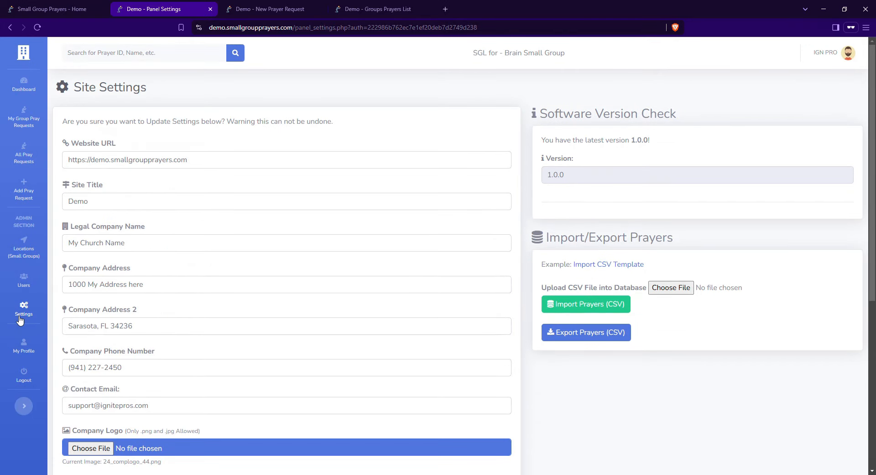
# Scroll through the activity Logs table, then show the Billing page with its plans
pyautogui.moveTo(20, 319)
pyautogui.click(101, 358)
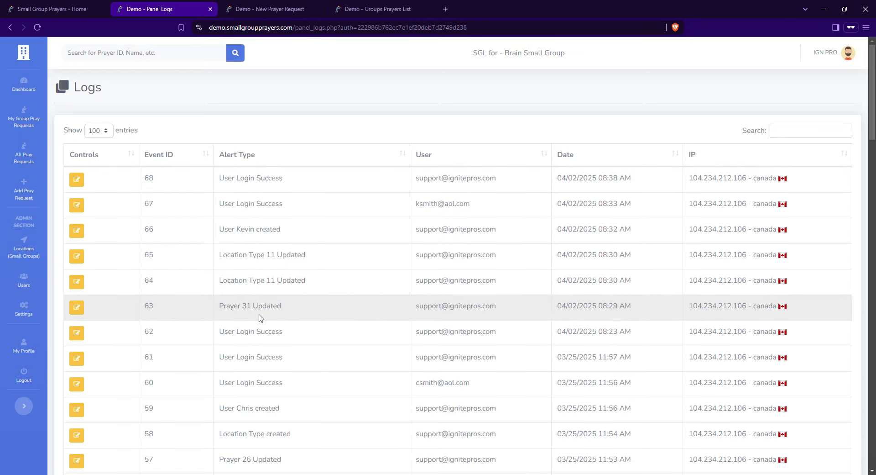
pyautogui.scroll(-4, 362, 338)
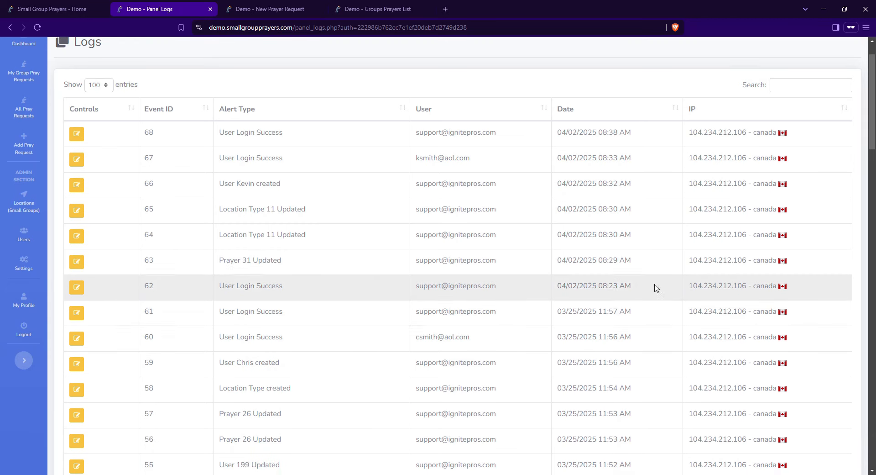
pyautogui.scroll(4, 382, 303)
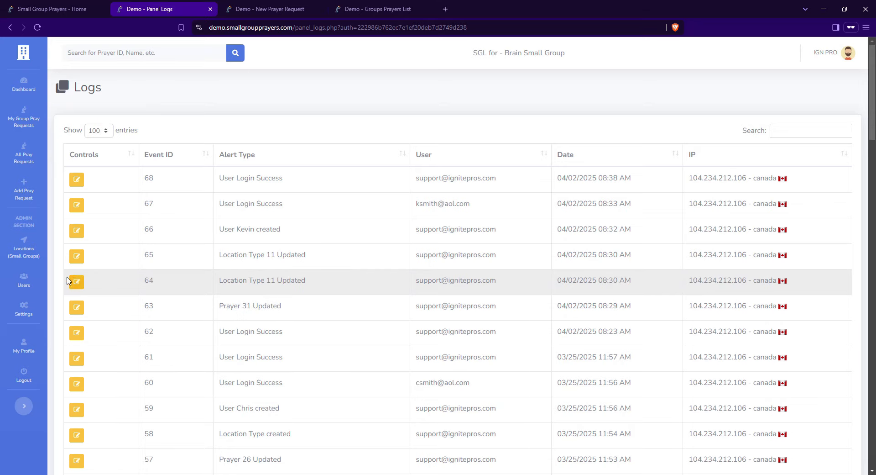
pyautogui.moveTo(27, 309)
pyautogui.click(105, 379)
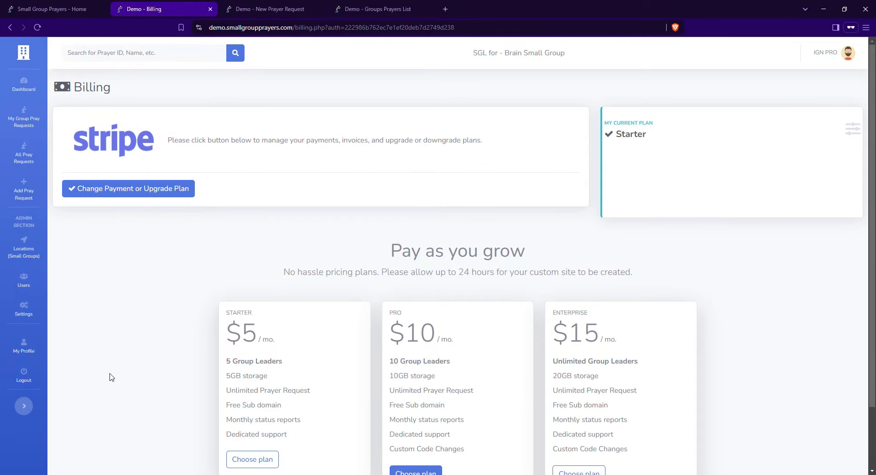
# Scroll through the Billing pricing cards, then go to the admin's My Profile page
pyautogui.scroll(-1, 157, 318)
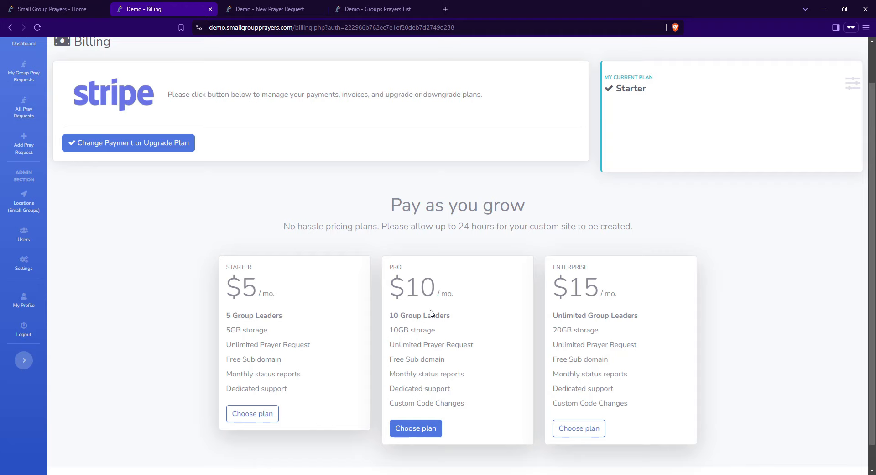
pyautogui.scroll(1, 475, 315)
pyautogui.click(24, 347)
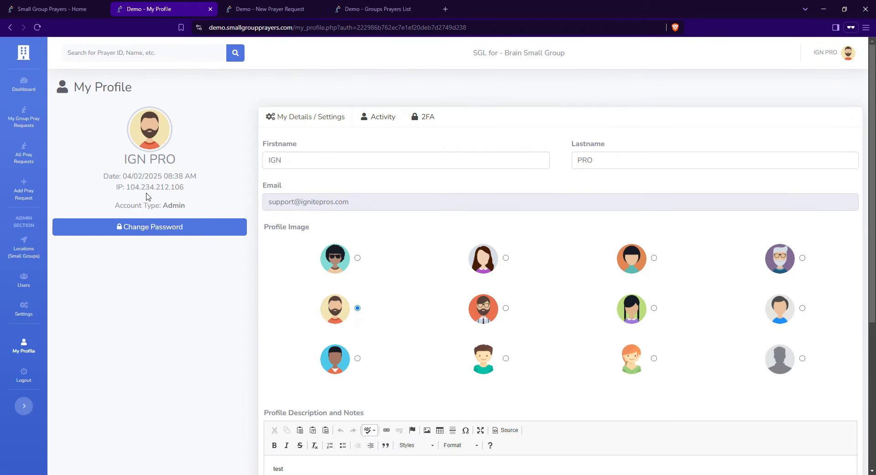
# Highlight the Admin account type, preview Change Password, and point out Enable Email Login Notification
pyautogui.moveTo(119, 205); pyautogui.dragTo(198, 213)
pyautogui.click(193, 228)
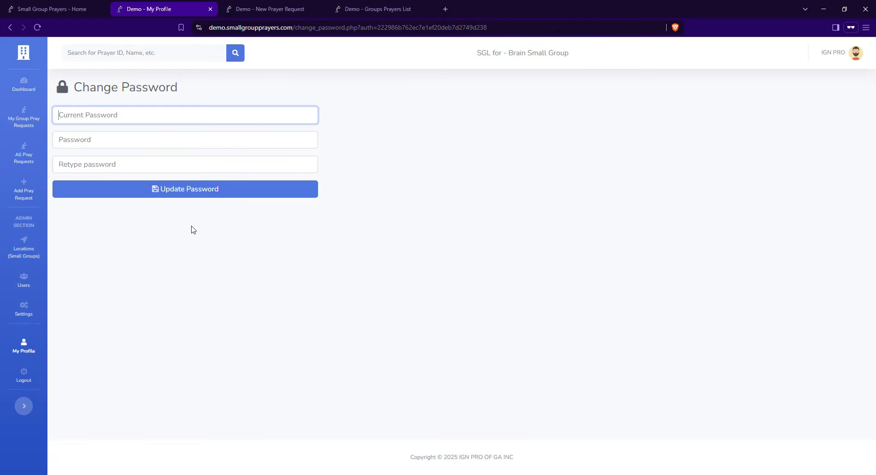
pyautogui.click(29, 350)
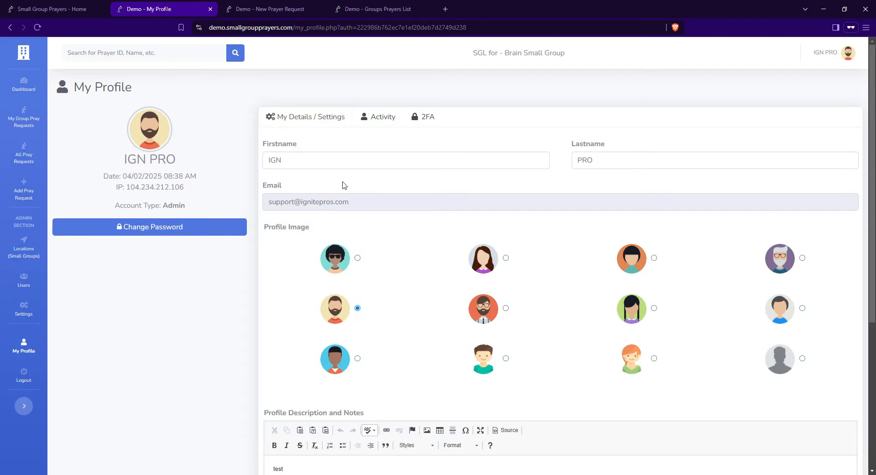
pyautogui.scroll(-5, 421, 277)
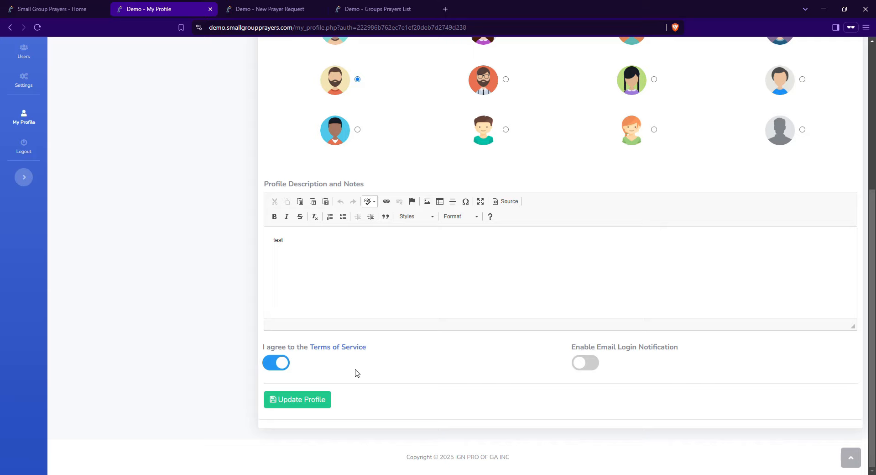
pyautogui.moveTo(571, 346); pyautogui.dragTo(690, 354)
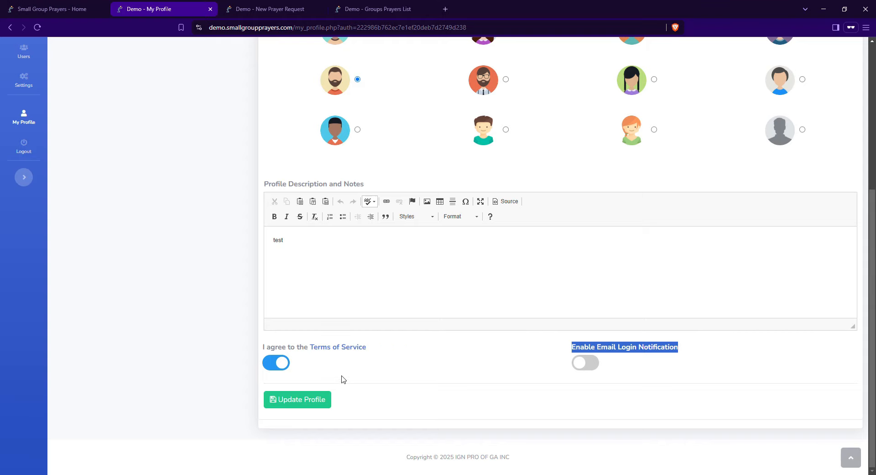
pyautogui.scroll(1, 470, 366)
pyautogui.scroll(5, 470, 365)
# Review the profile's Activity history, including the user-creation entry, then show the Two Factor Authentication setup
pyautogui.click(378, 118)
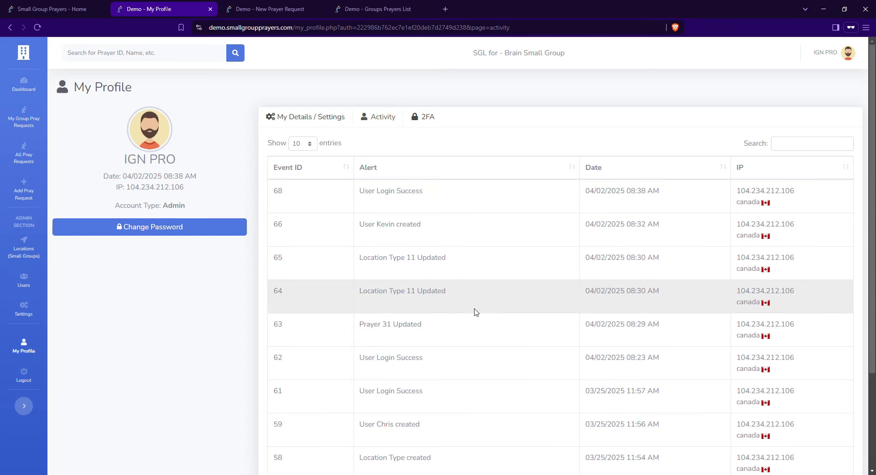
pyautogui.scroll(-3, 476, 313)
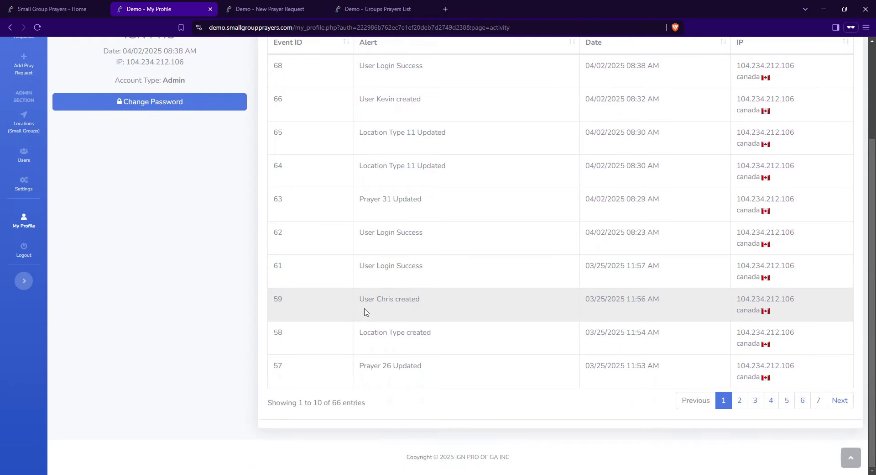
pyautogui.moveTo(363, 300); pyautogui.dragTo(439, 300)
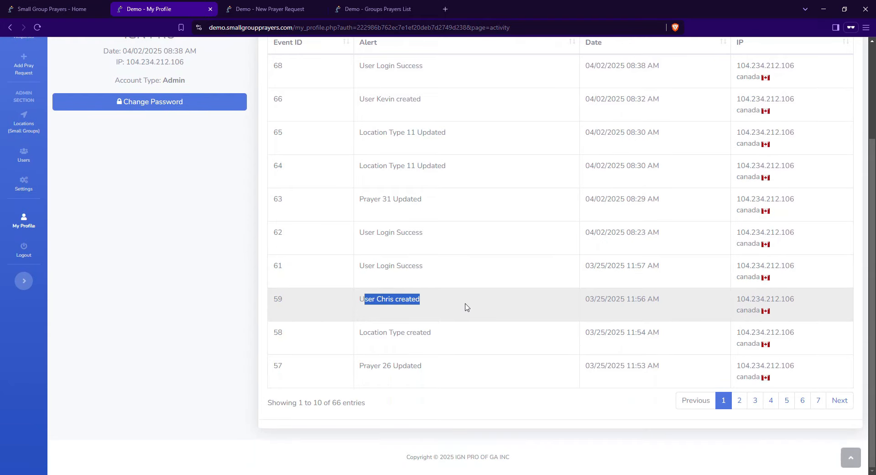
pyautogui.scroll(1, 385, 361)
pyautogui.moveTo(364, 245); pyautogui.dragTo(429, 243)
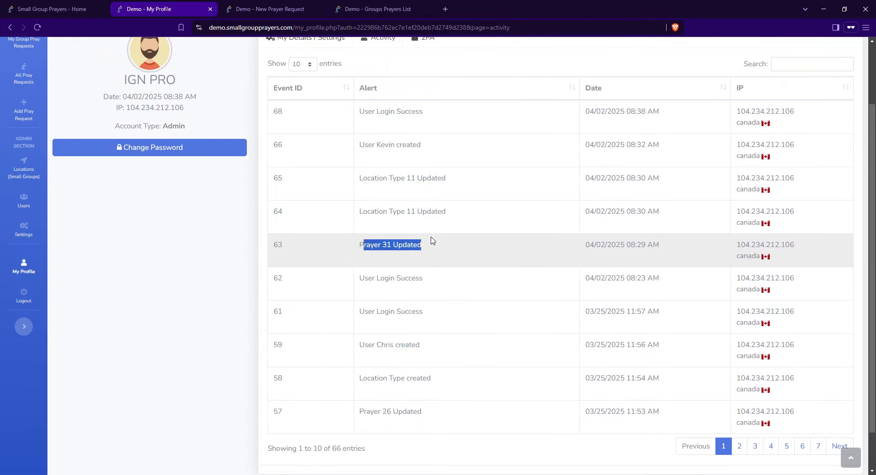
pyautogui.scroll(1, 547, 307)
pyautogui.scroll(1, 548, 307)
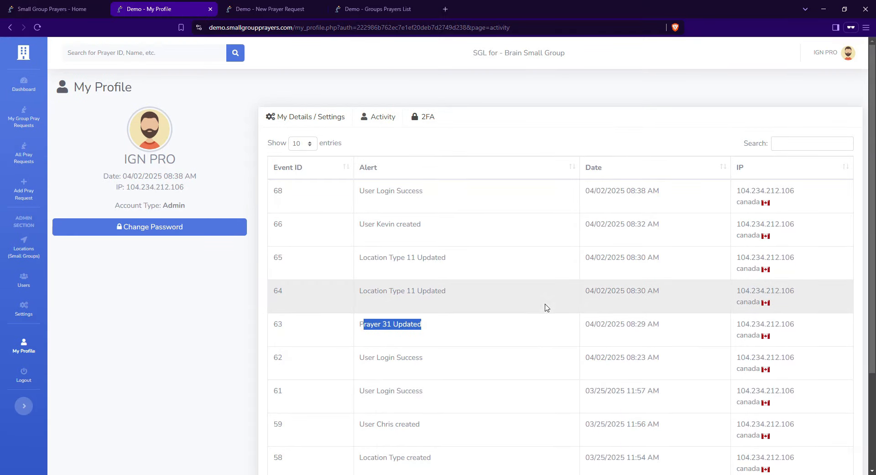
pyautogui.click(425, 120)
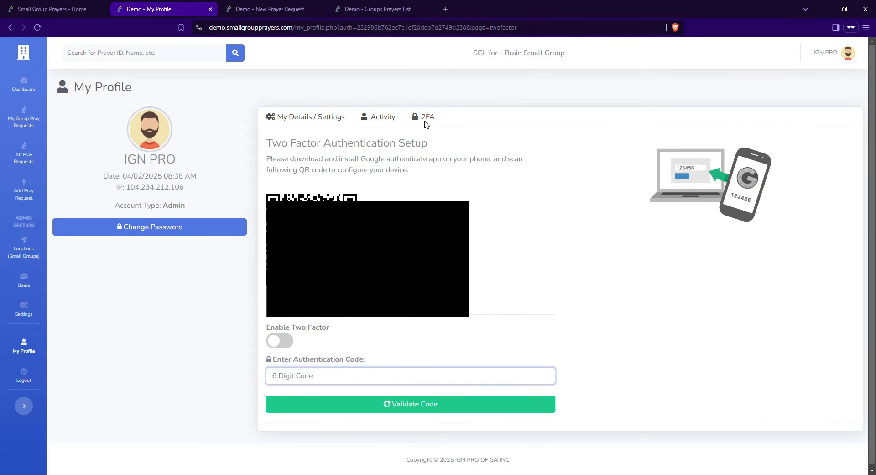